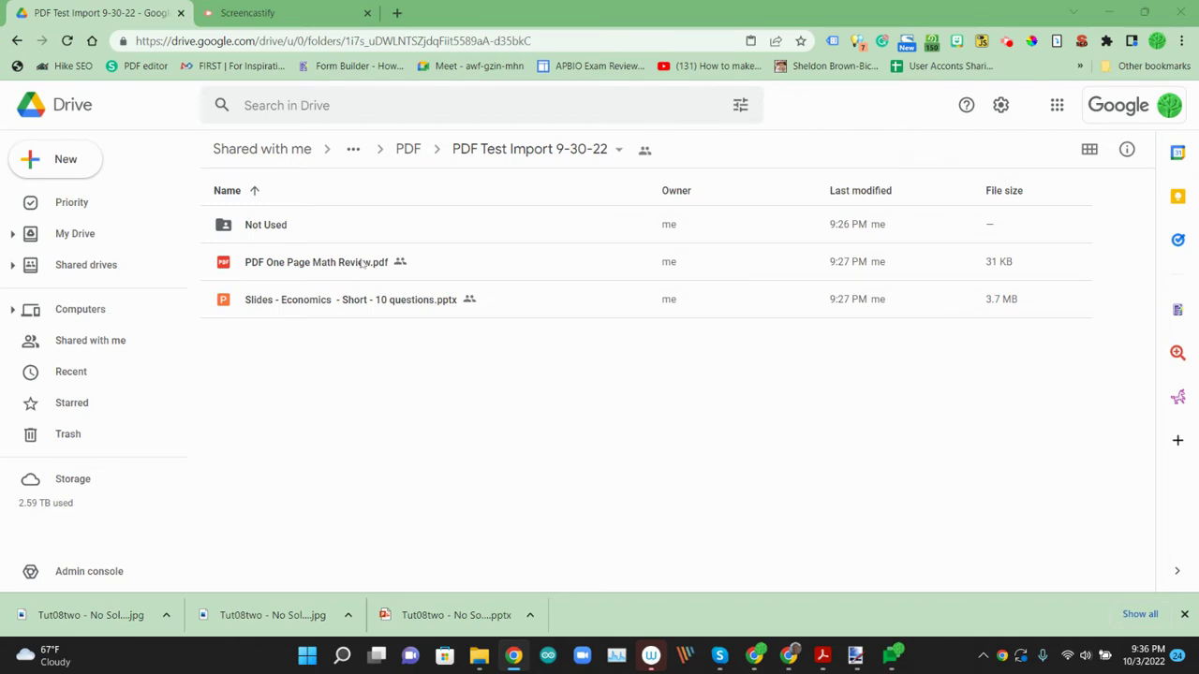
- Look through the math review PDF, then run Form Builder Plus ANALYZE on it
double_click(356, 264)
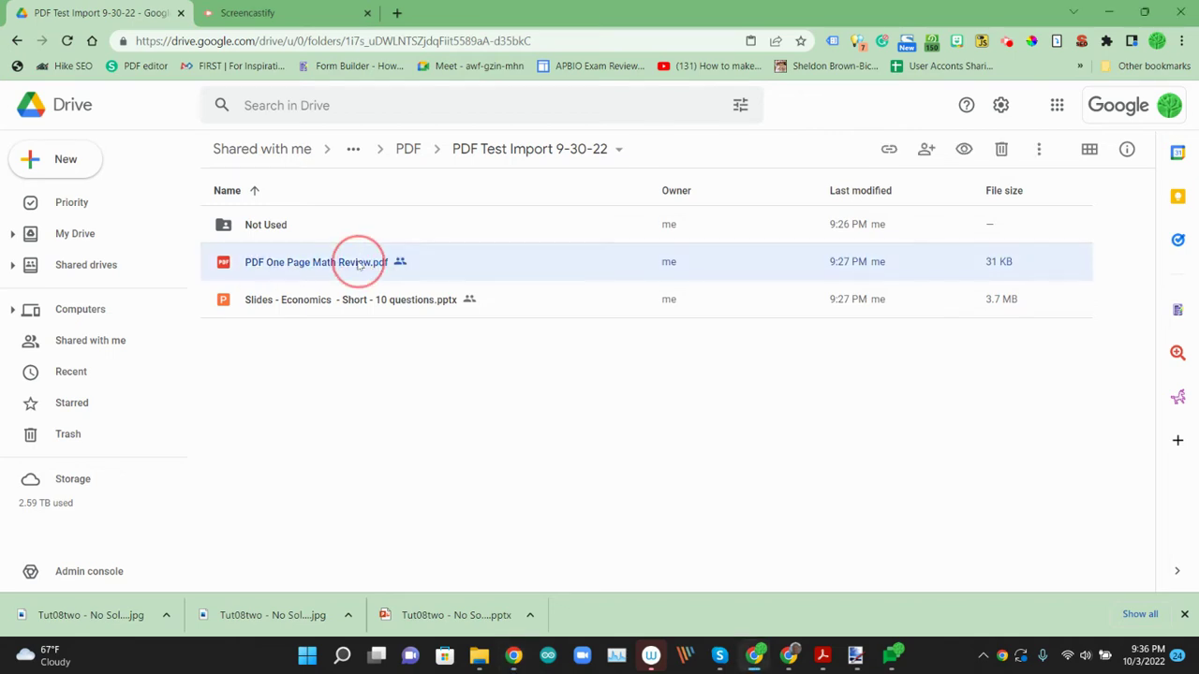
scroll(521, 359, down, 5)
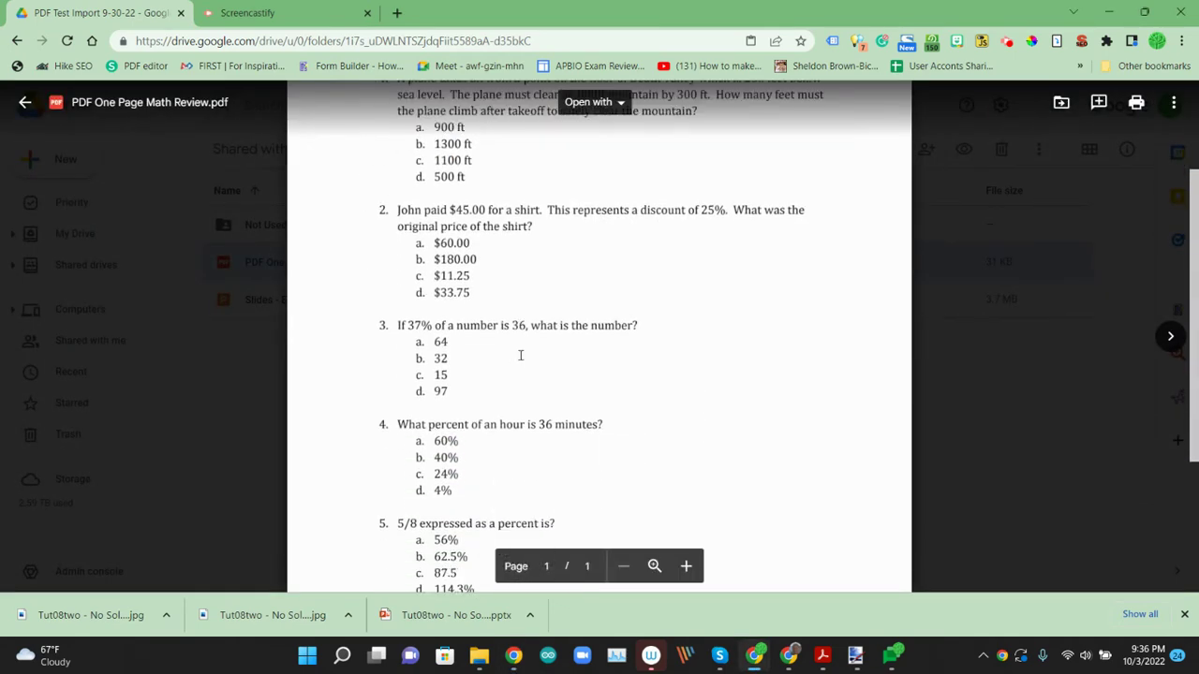
scroll(520, 356, up, 5)
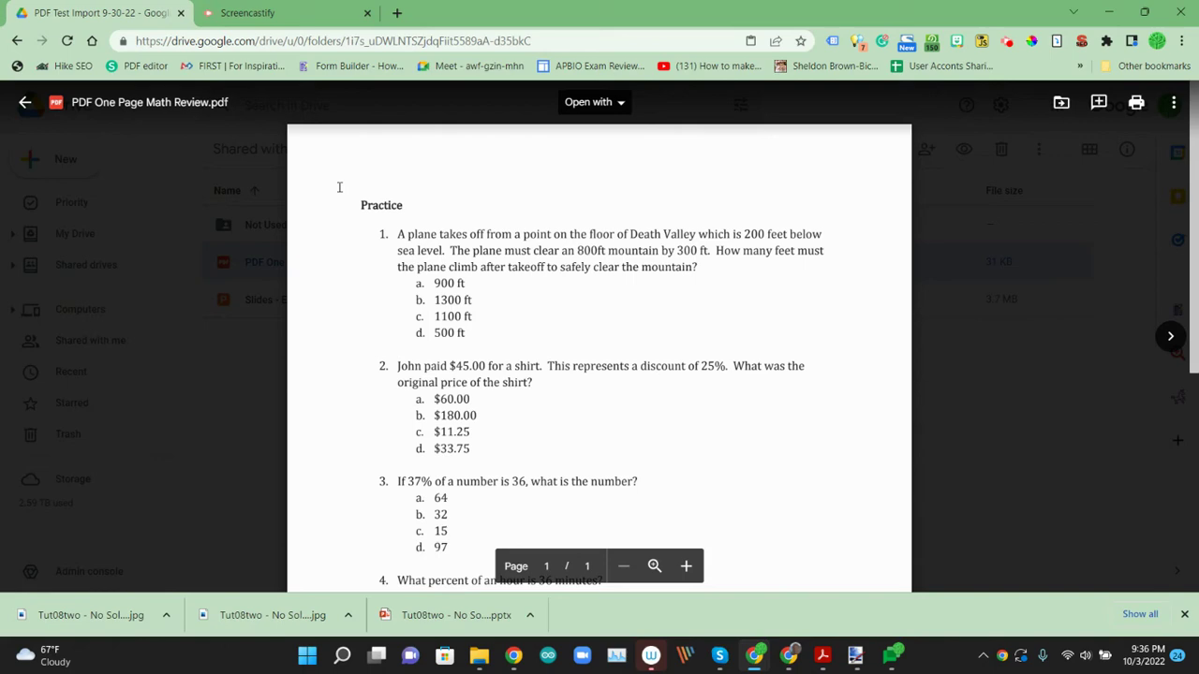
click(25, 102)
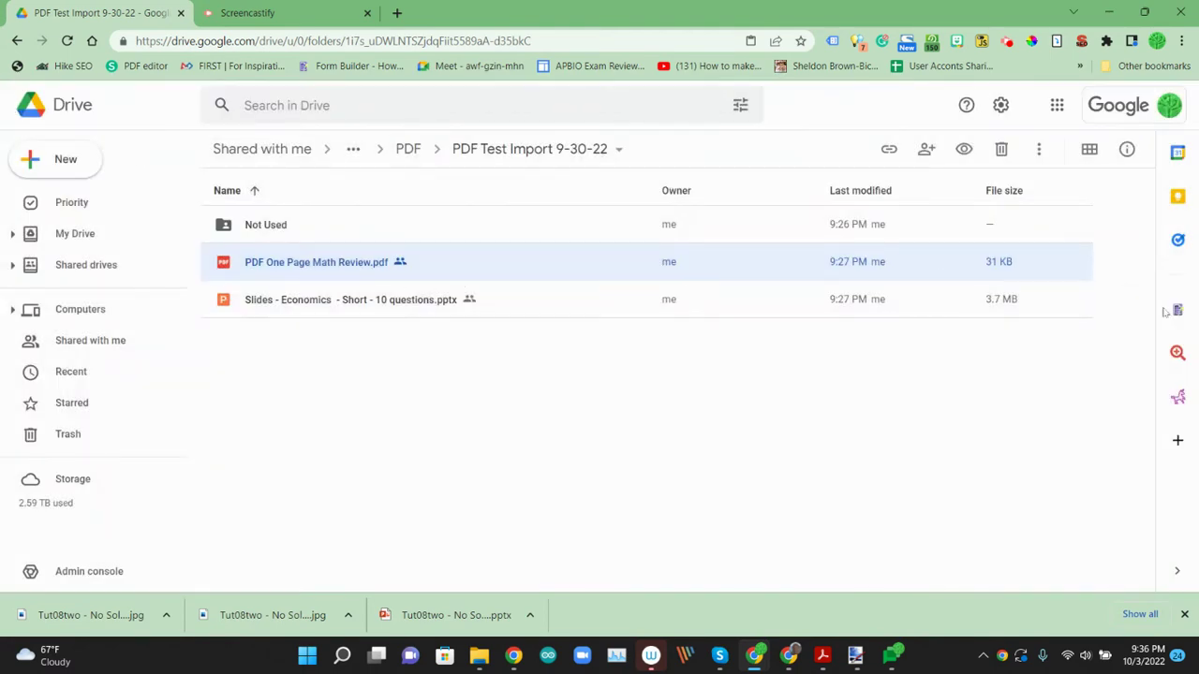
click(1178, 311)
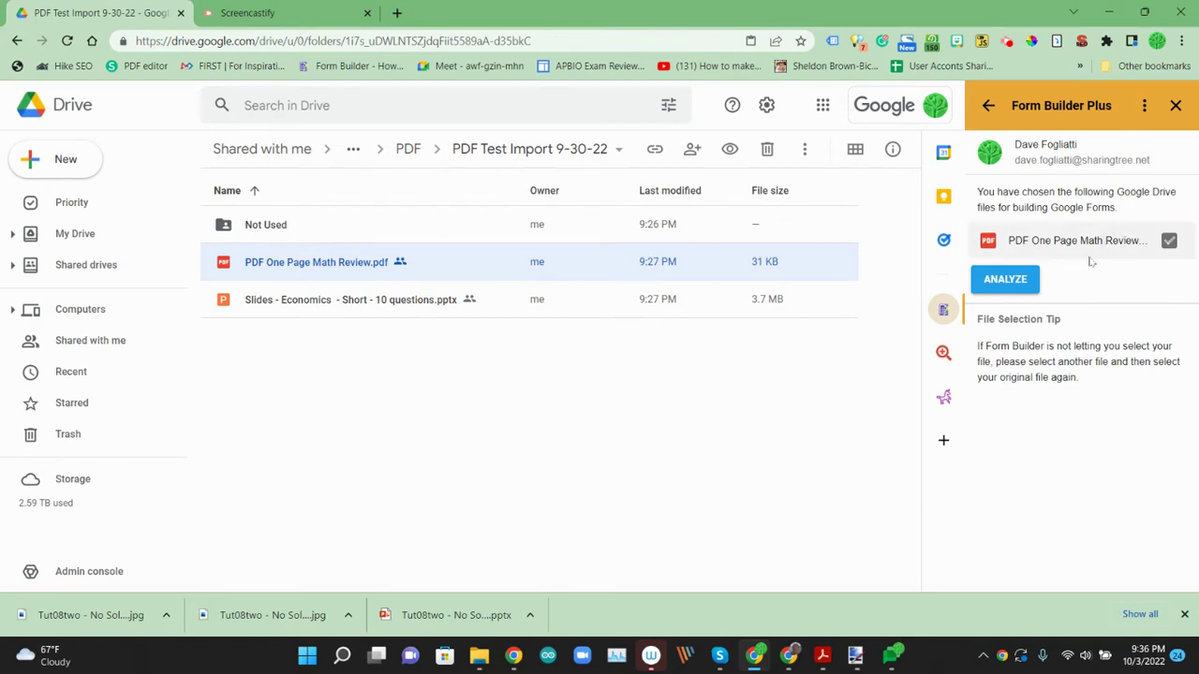
click(1019, 281)
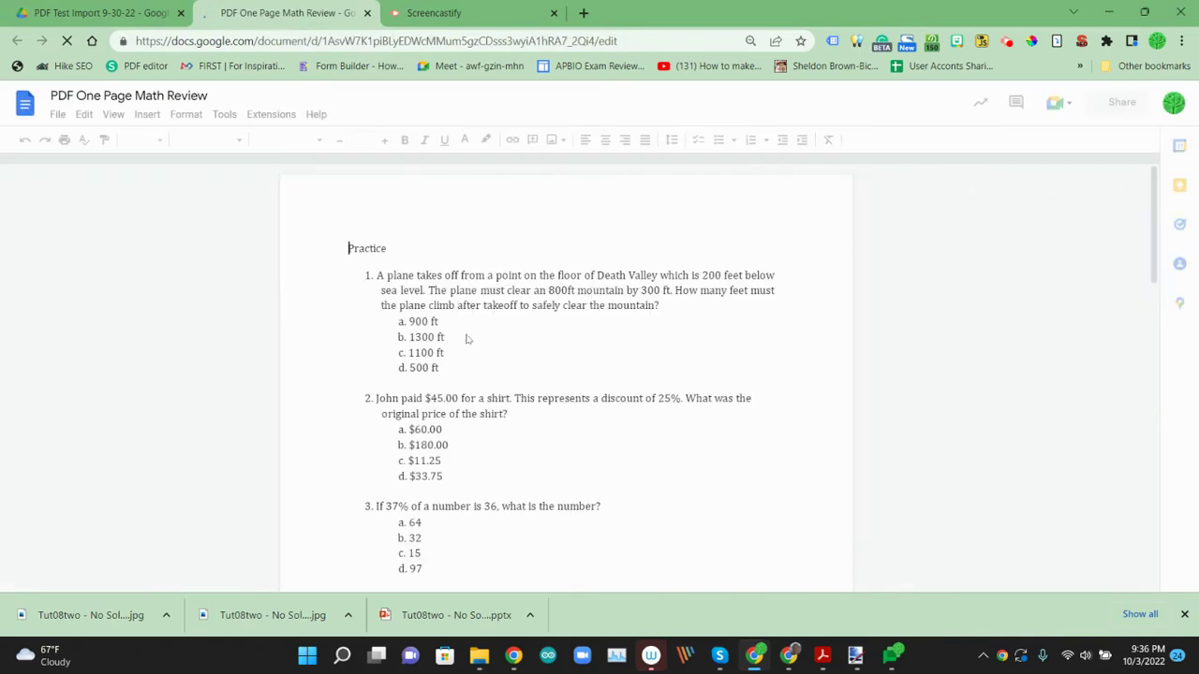
- Scroll through the converted math Doc, then return to Drive and run ANALYZE NOW on it
scroll(463, 376, down, 2)
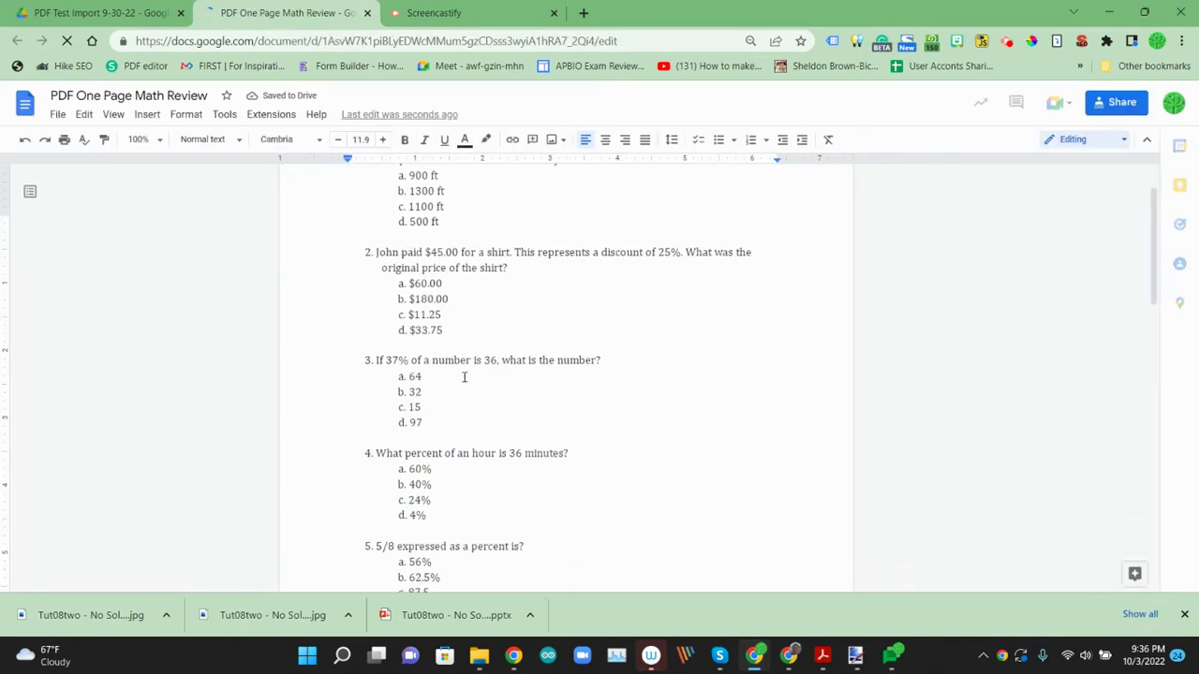
scroll(464, 377, down, 5)
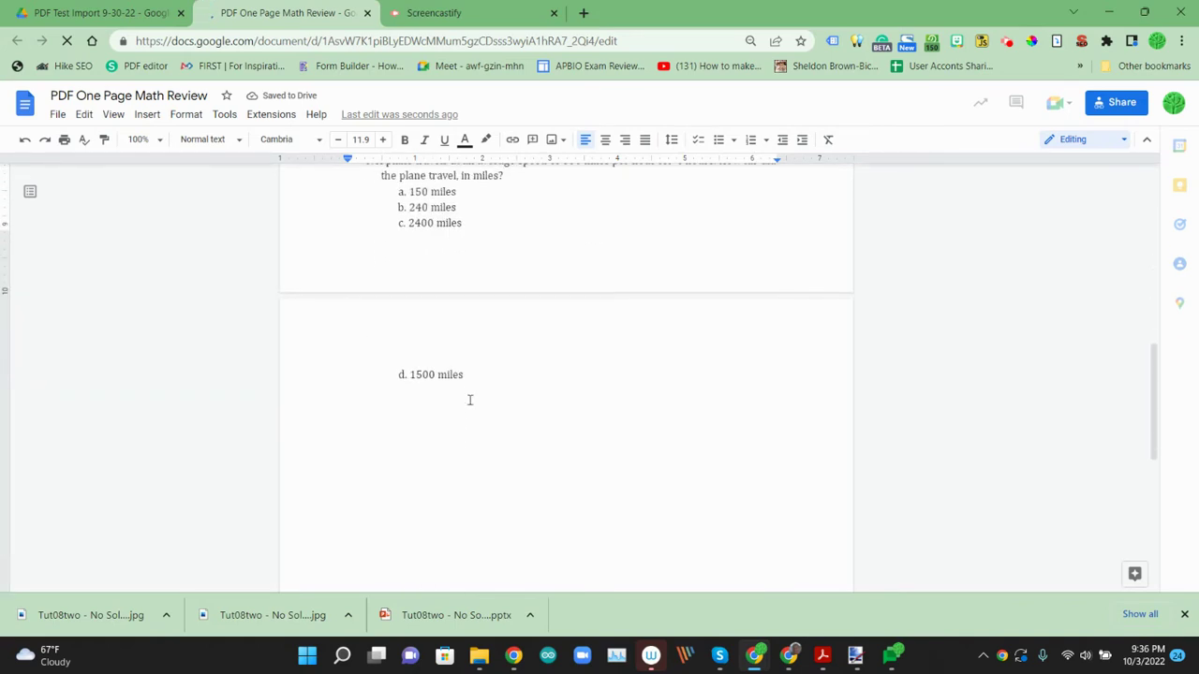
scroll(469, 396, up, 3)
scroll(470, 400, up, 4)
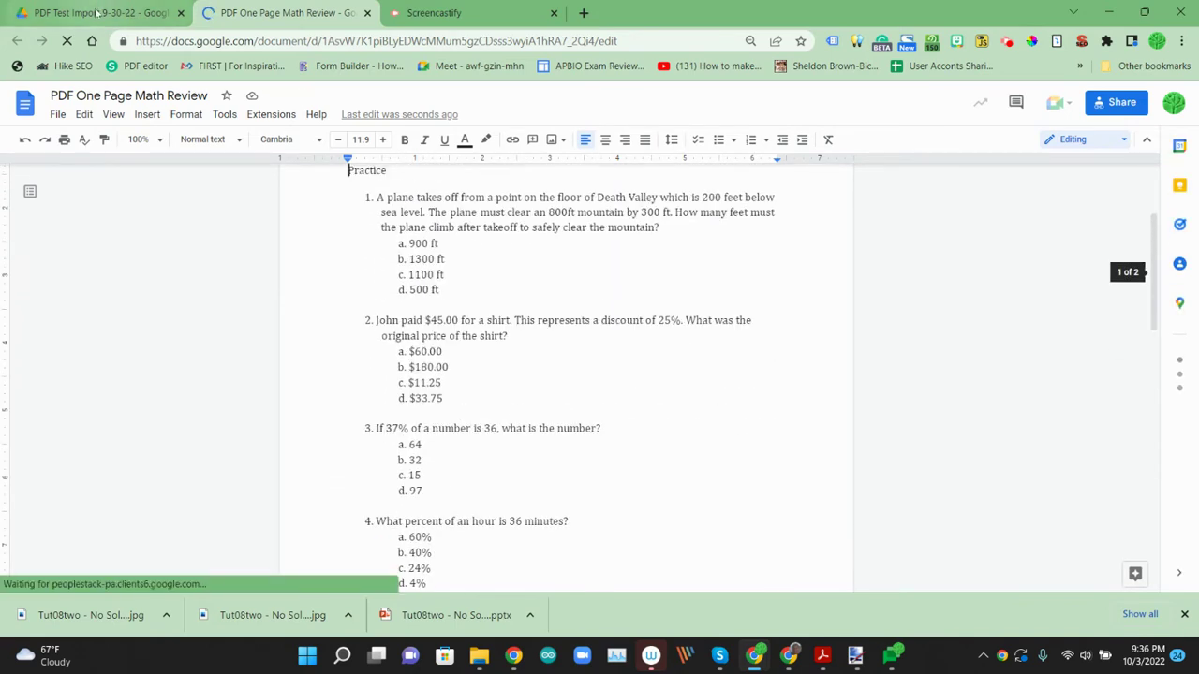
key(ctrl+shift+Tab)
click(1005, 428)
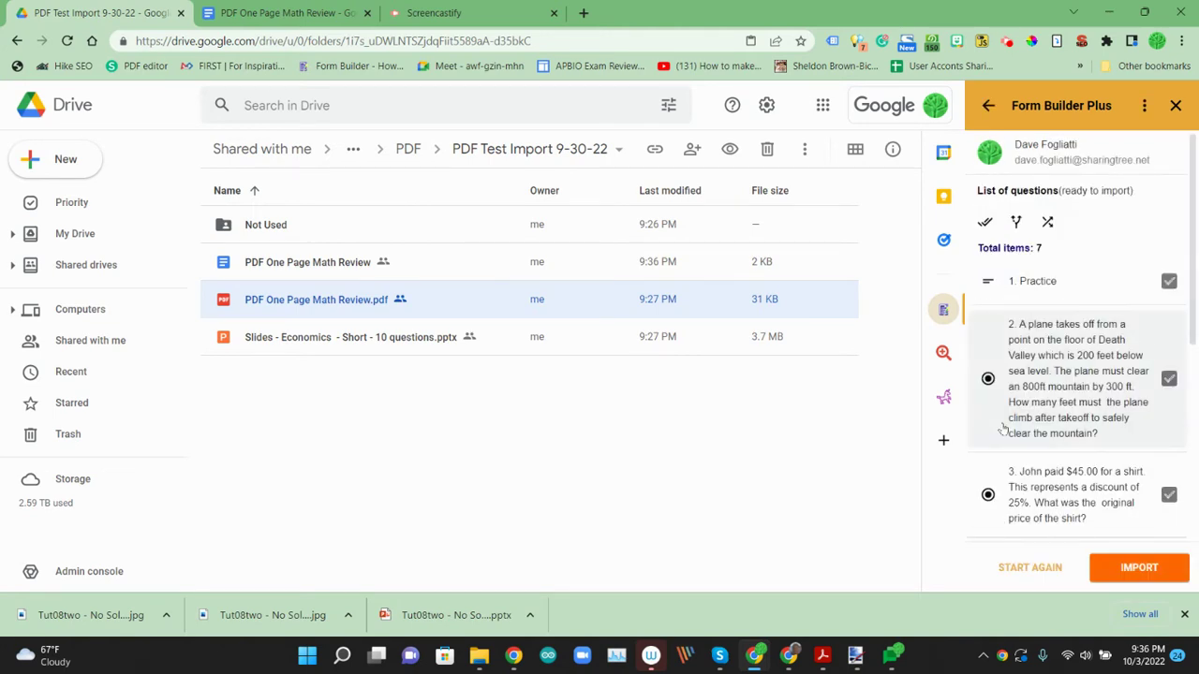
- Preview the parsed questions full screen and change the Practice item's type to Title
scroll(1120, 456, down, 2)
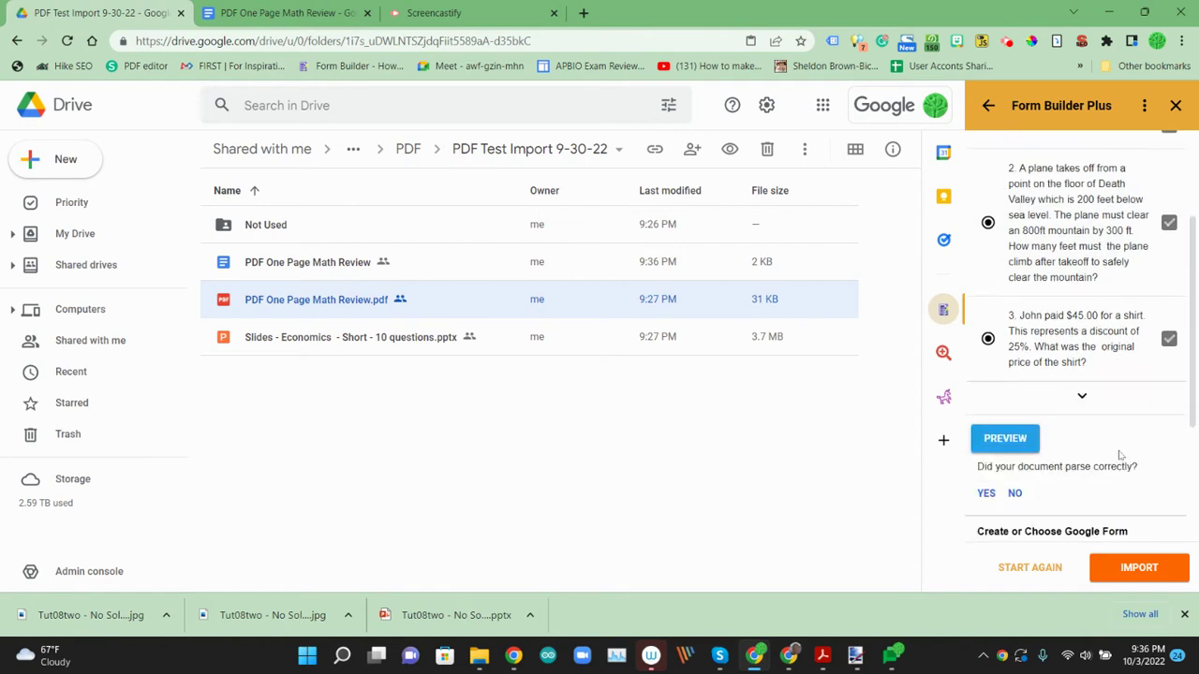
click(1006, 439)
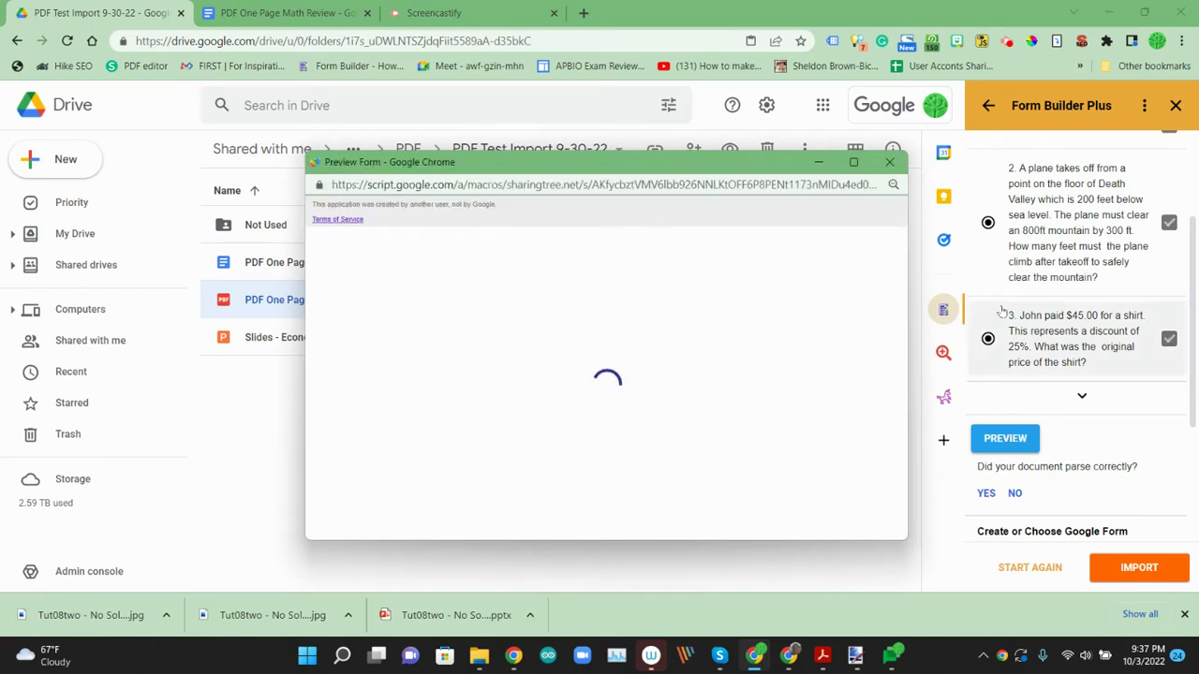
click(856, 162)
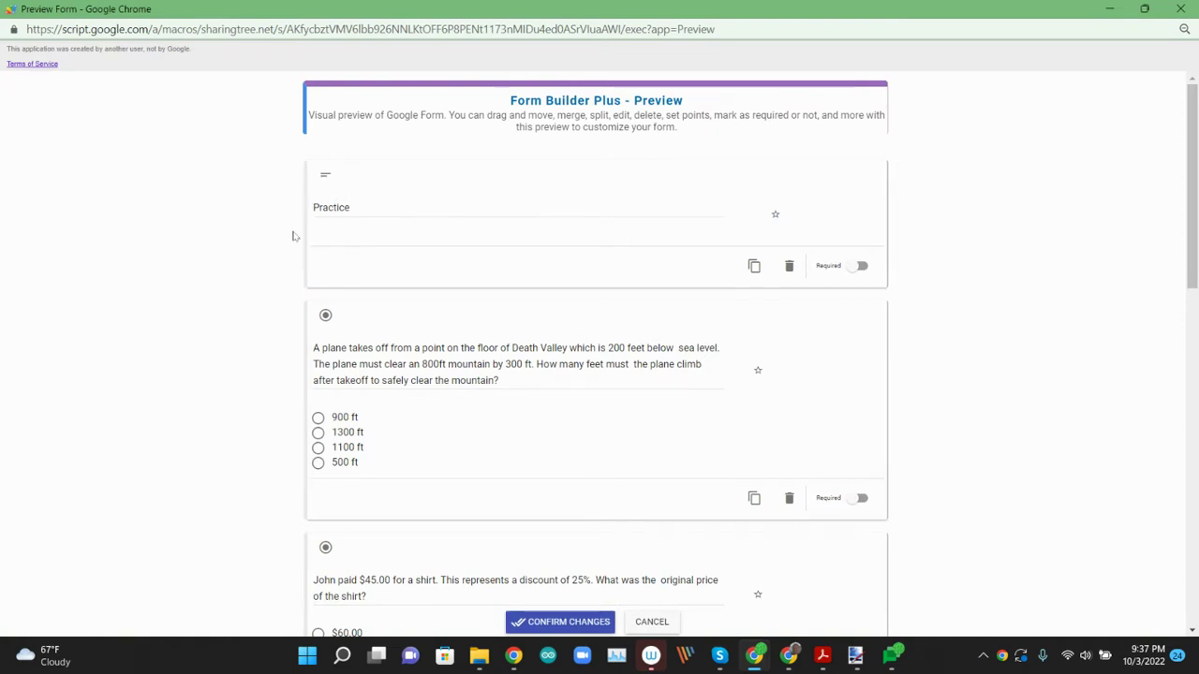
click(315, 172)
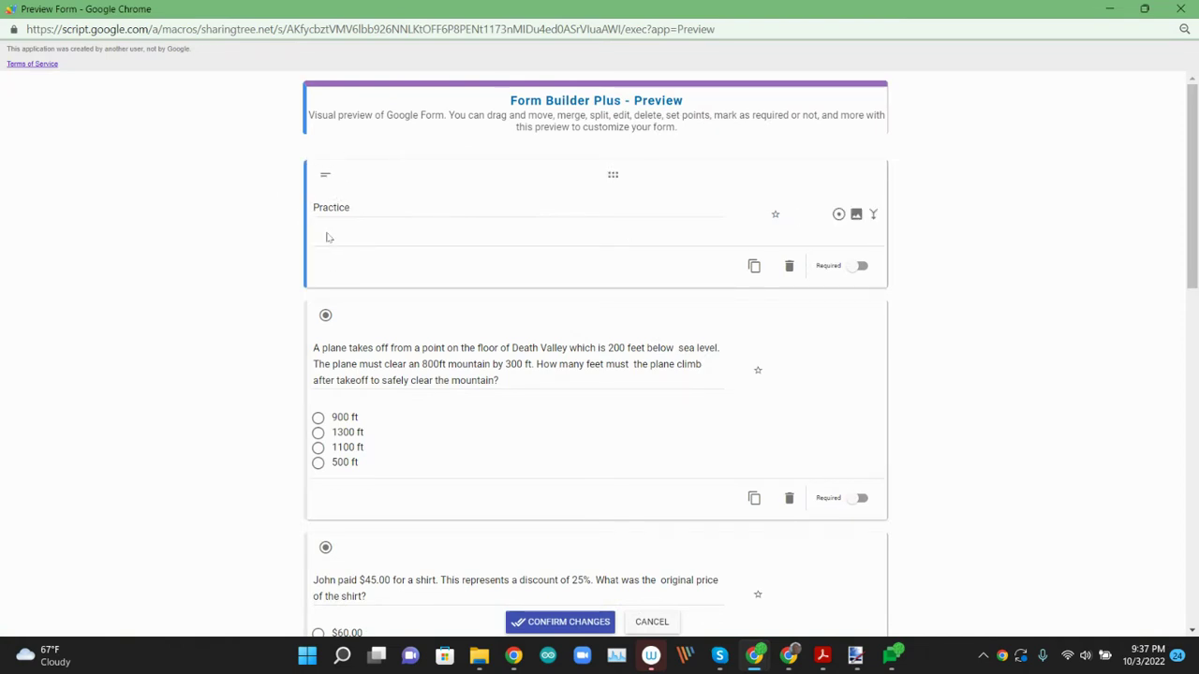
click(325, 174)
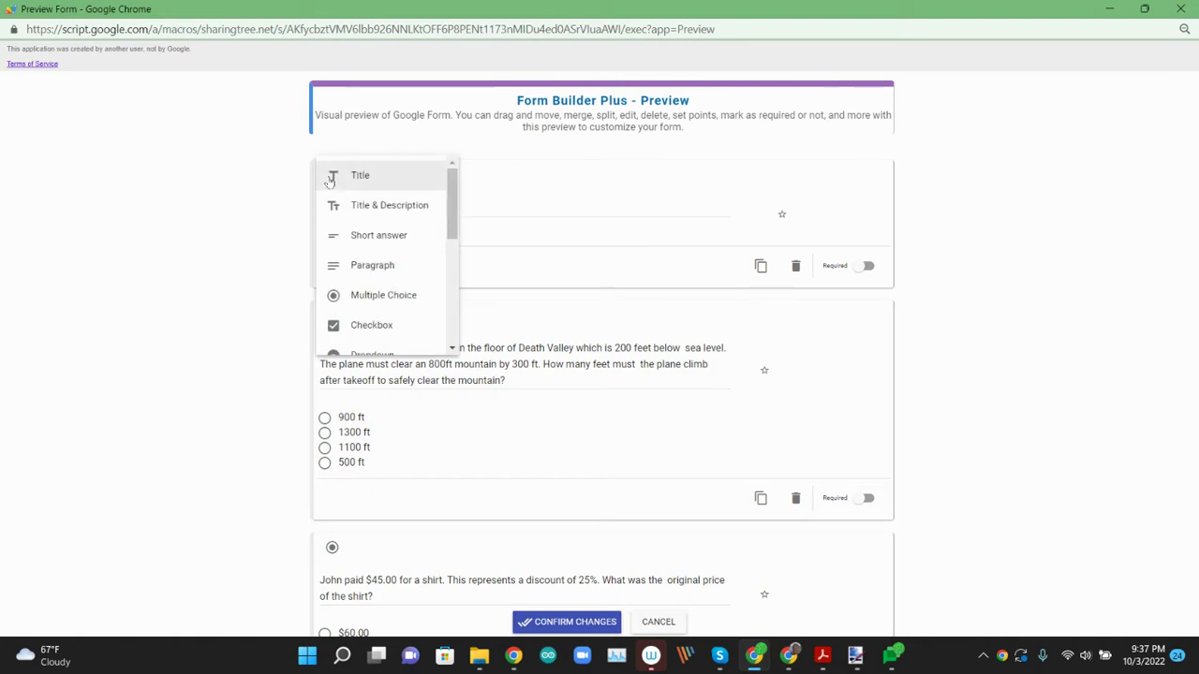
click(359, 175)
- Check the plane question's type options, keeping it as multiple choice
scroll(385, 271, down, 2)
click(387, 284)
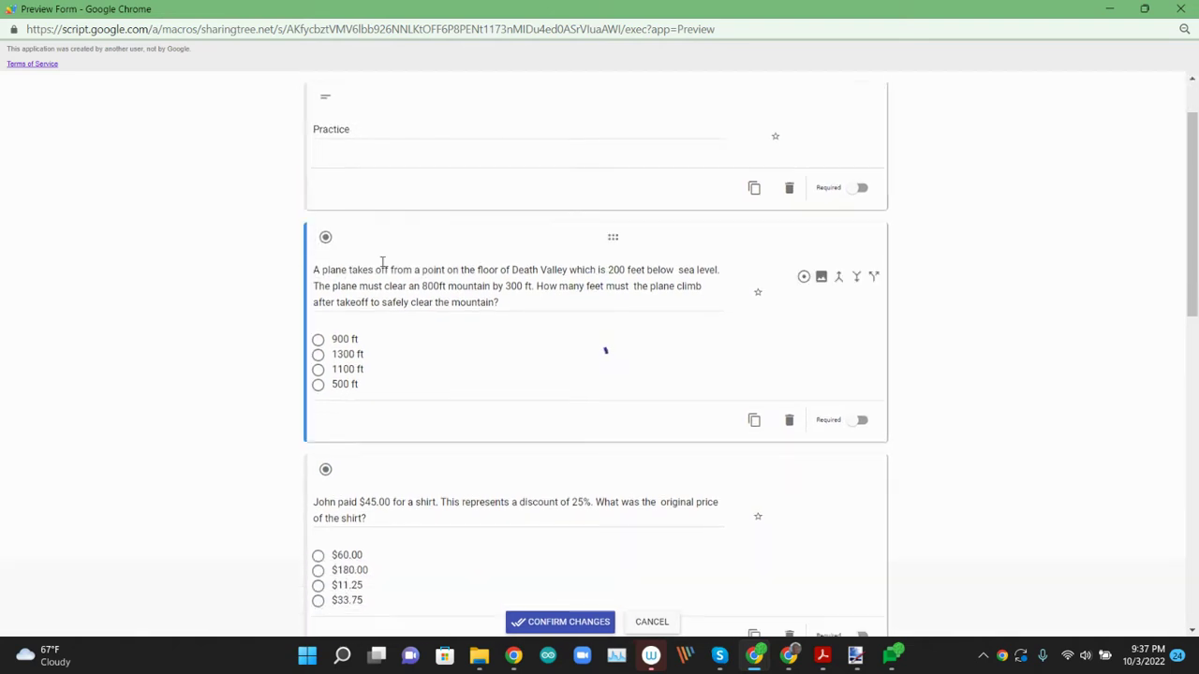
click(326, 189)
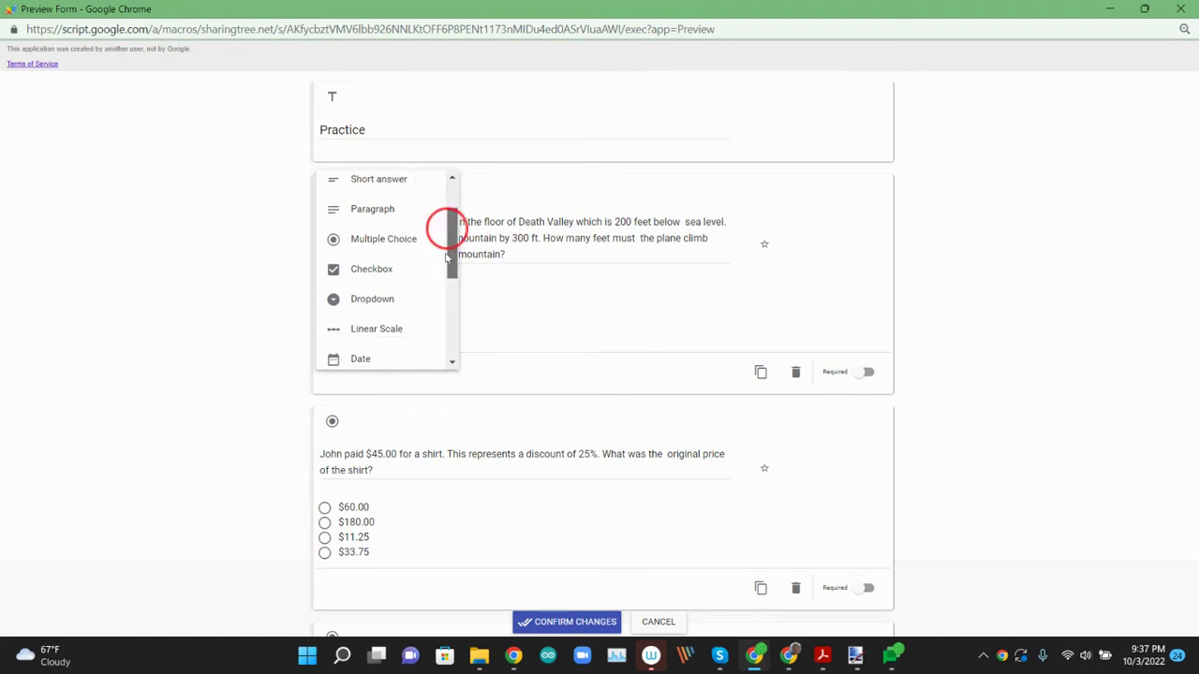
drag(450, 229, 450, 255)
click(562, 164)
- Review the remaining plane questions and confirm the changes
click(426, 226)
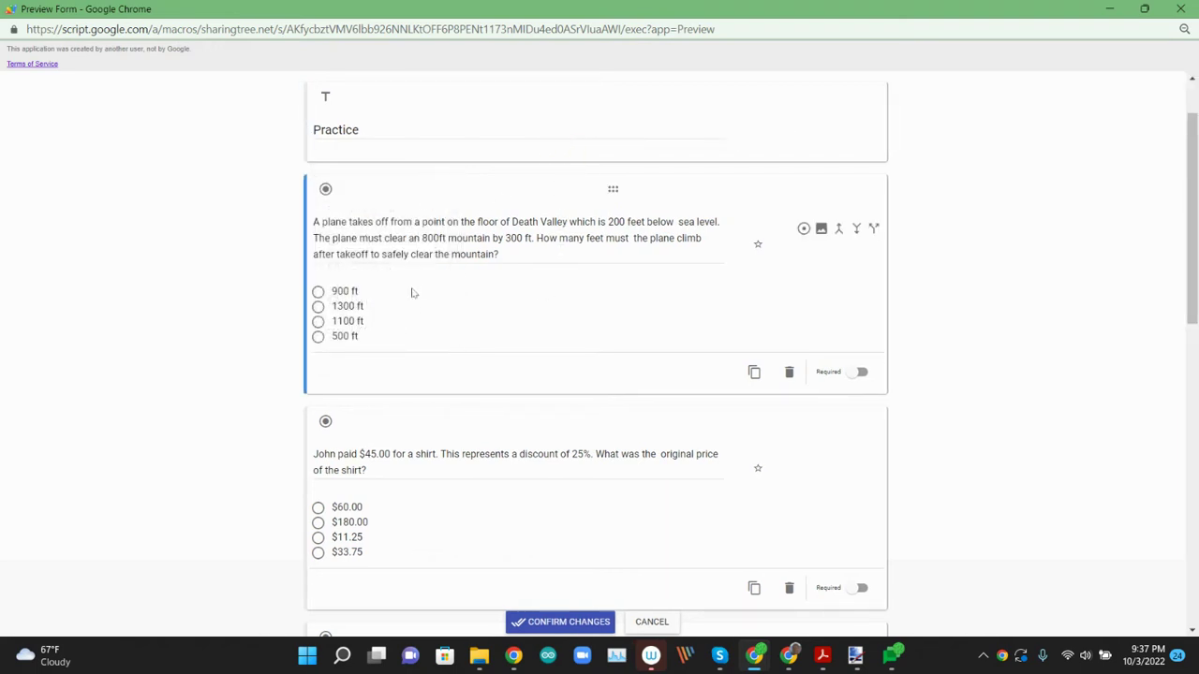
scroll(382, 307, down, 3)
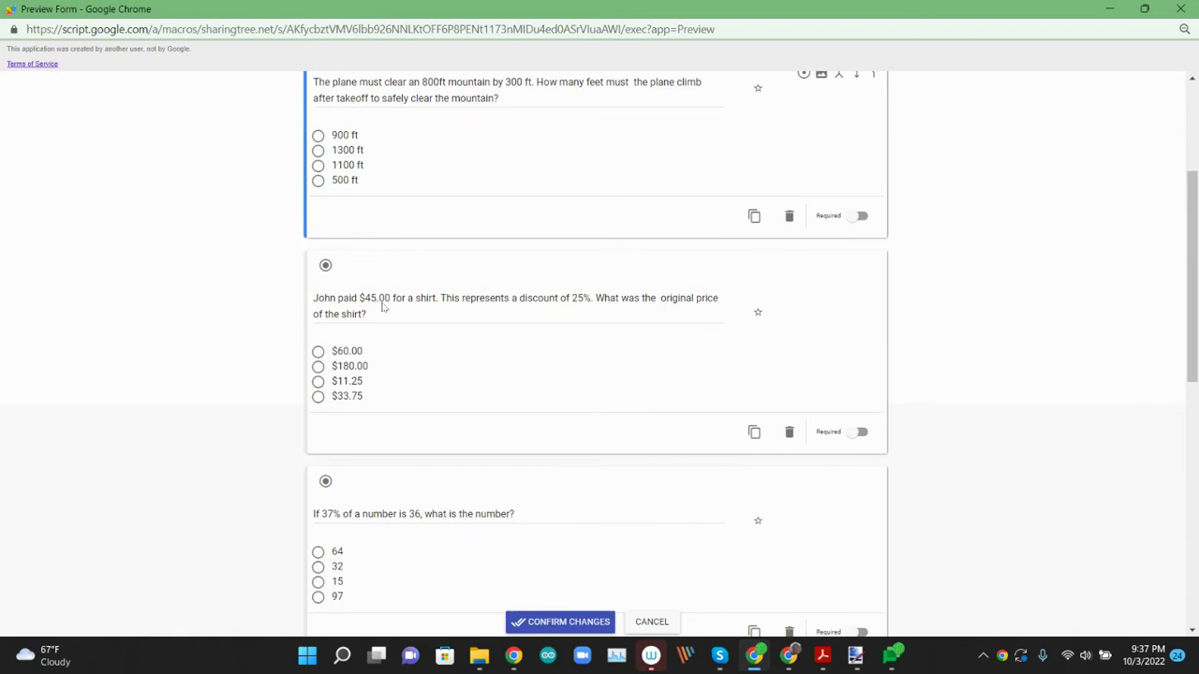
scroll(382, 307, down, 2)
scroll(382, 307, up, 1)
scroll(382, 307, down, 3)
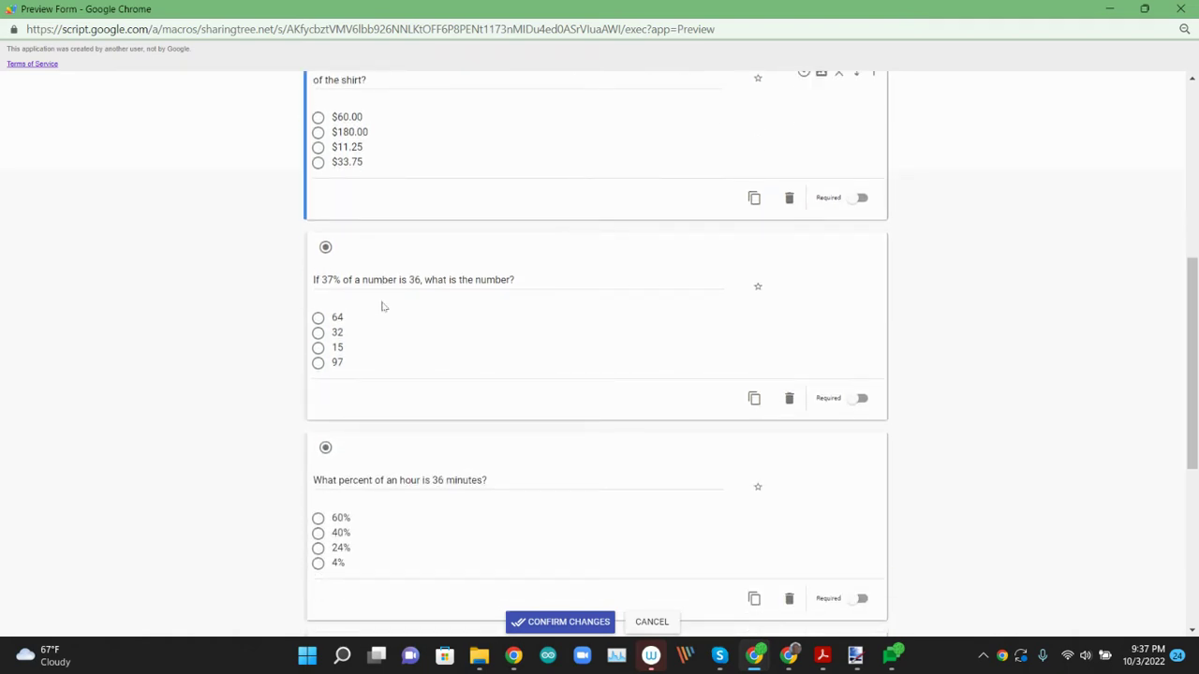
scroll(382, 308, down, 8)
click(449, 517)
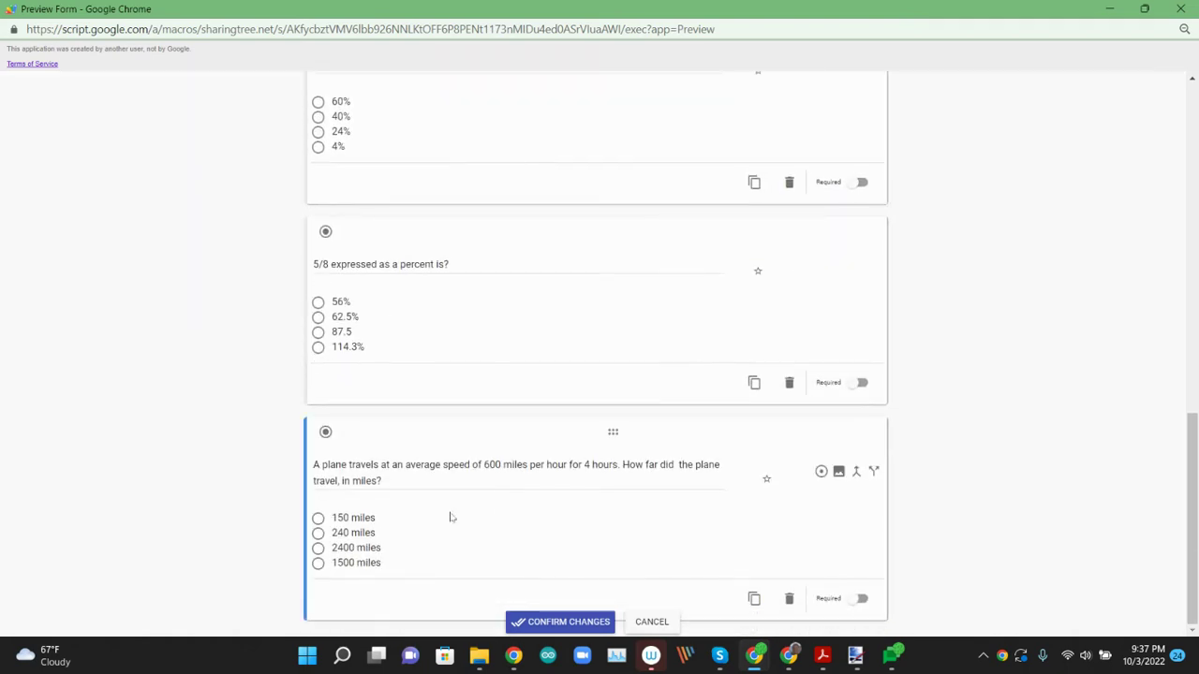
click(556, 623)
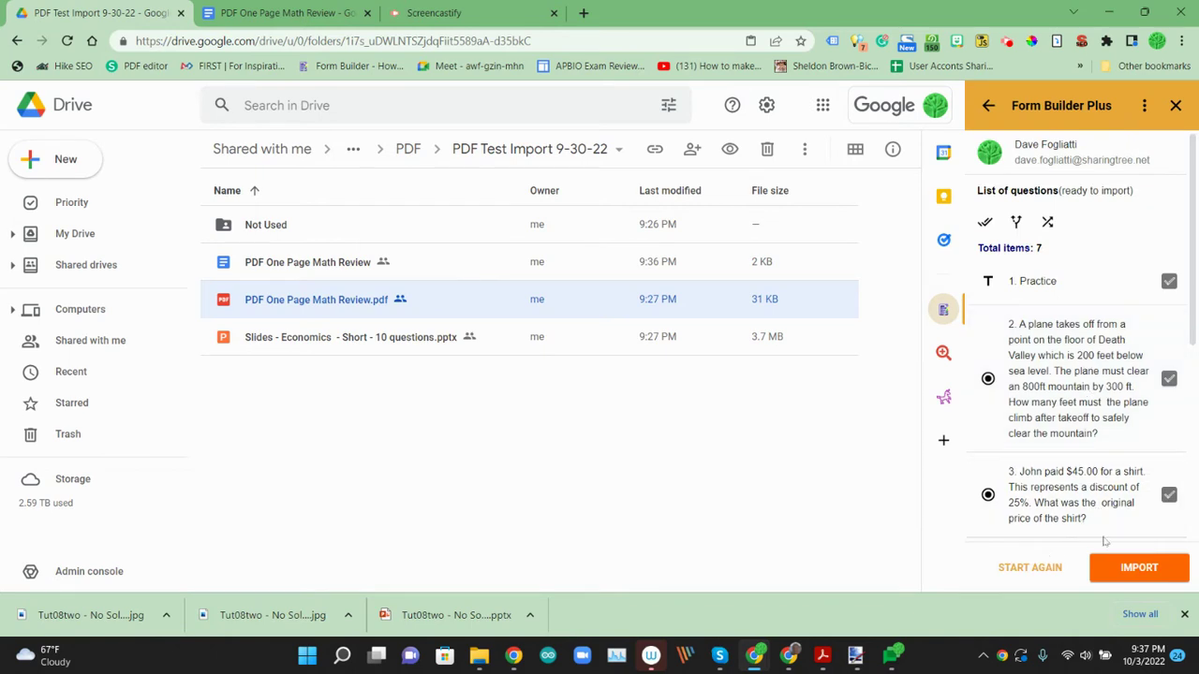
- Create a new Google Form named 'One Page Math' and import the 7 parsed questions
scroll(1106, 541, down, 3)
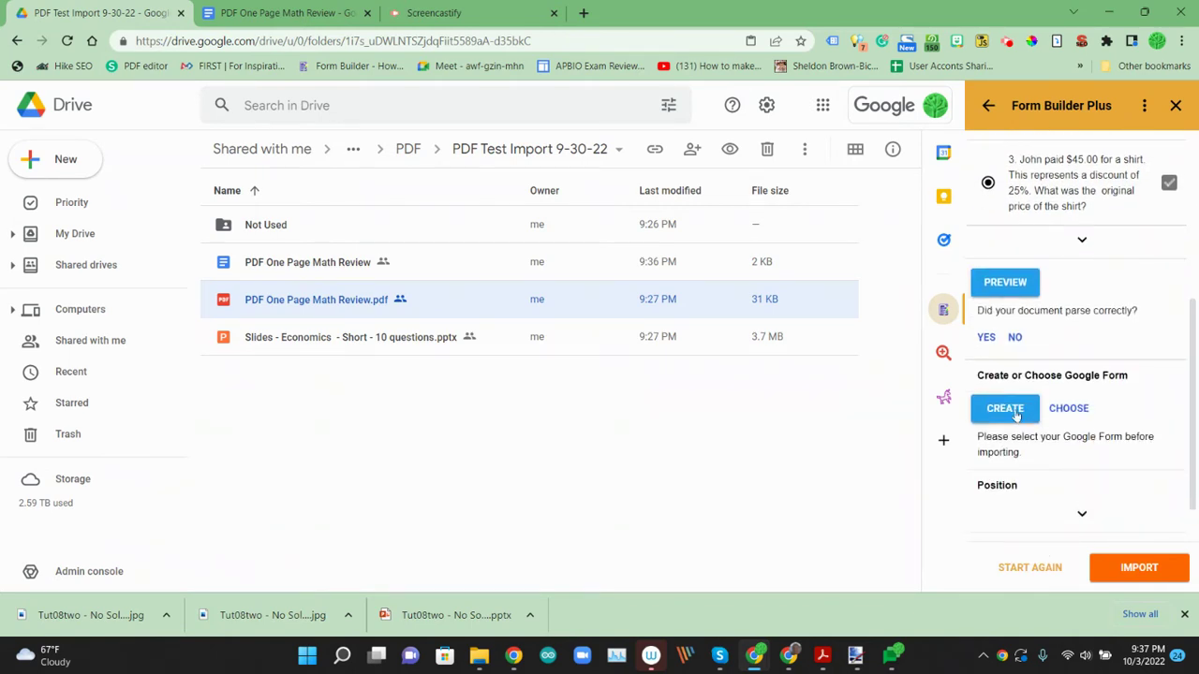
click(1003, 409)
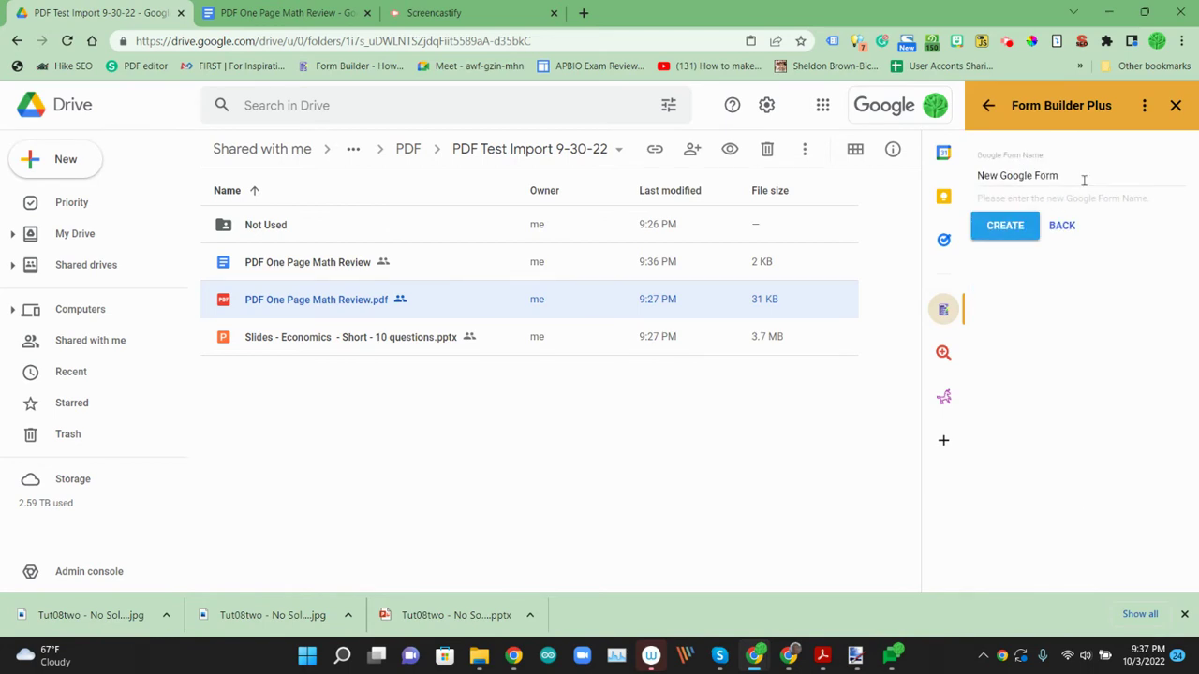
drag(1084, 181, 942, 182)
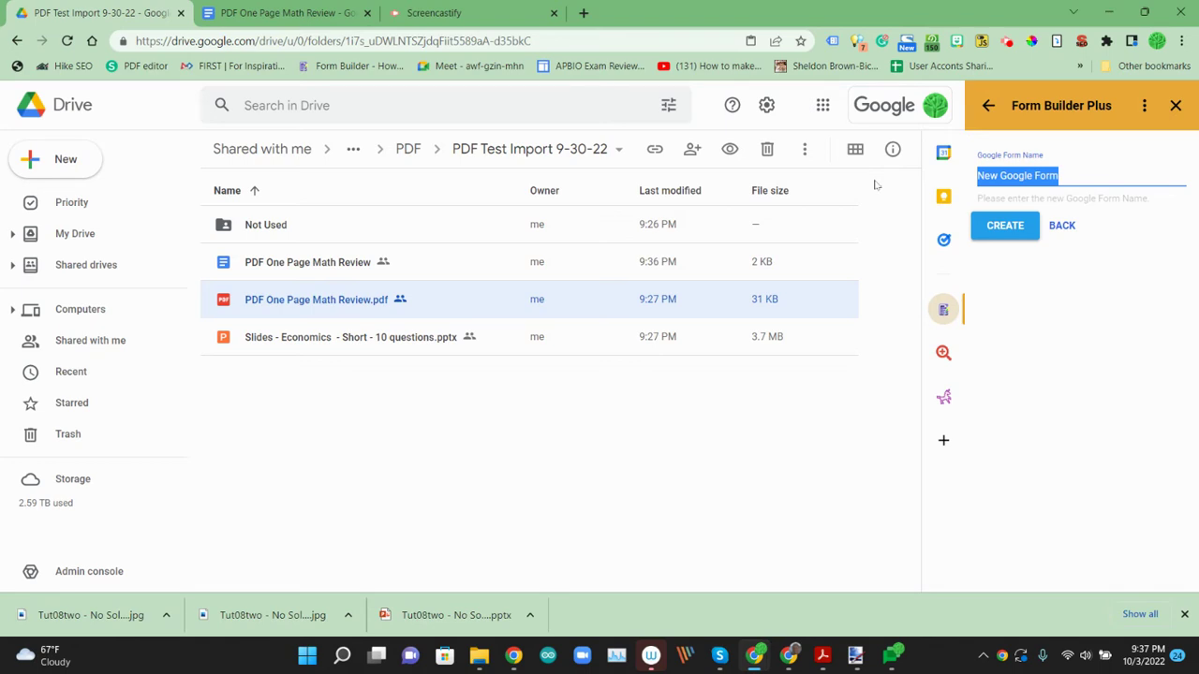
text(One Page Math)
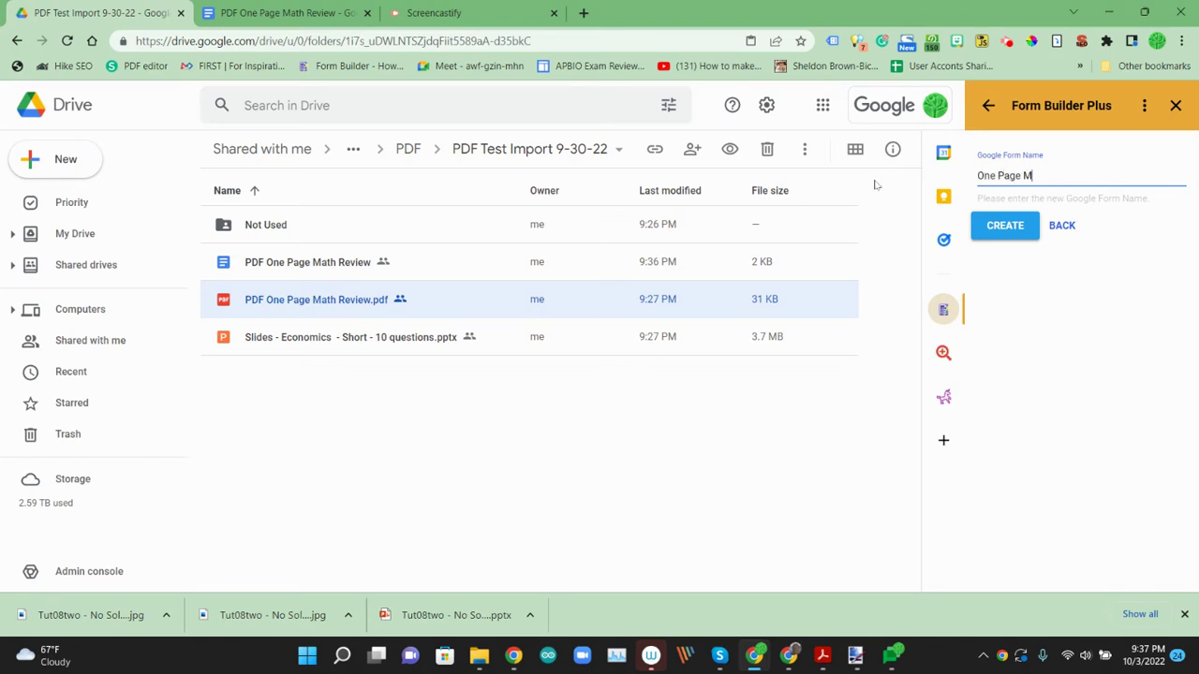
click(1005, 226)
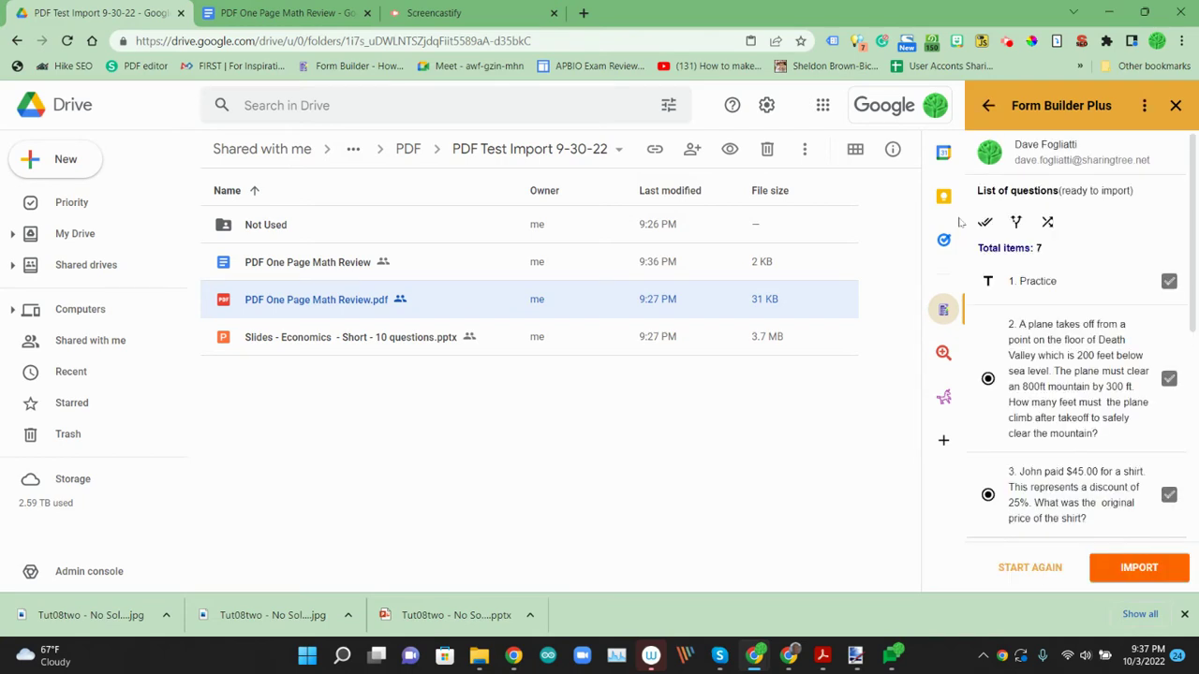
scroll(1126, 451, down, 4)
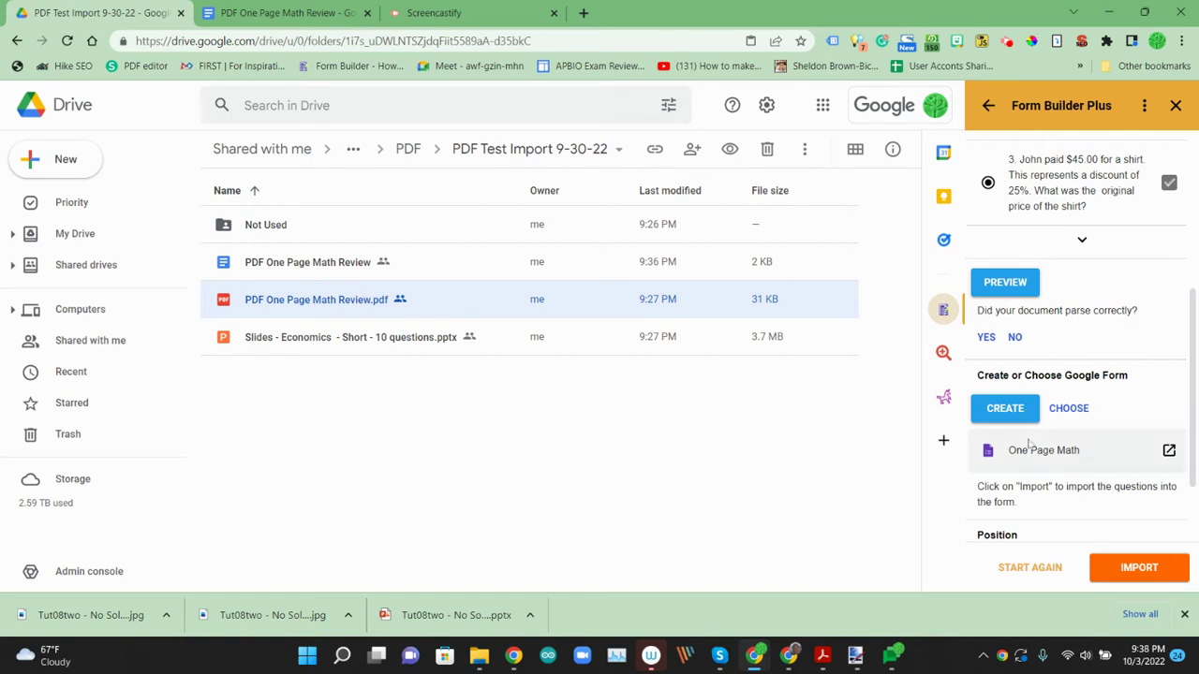
click(1131, 567)
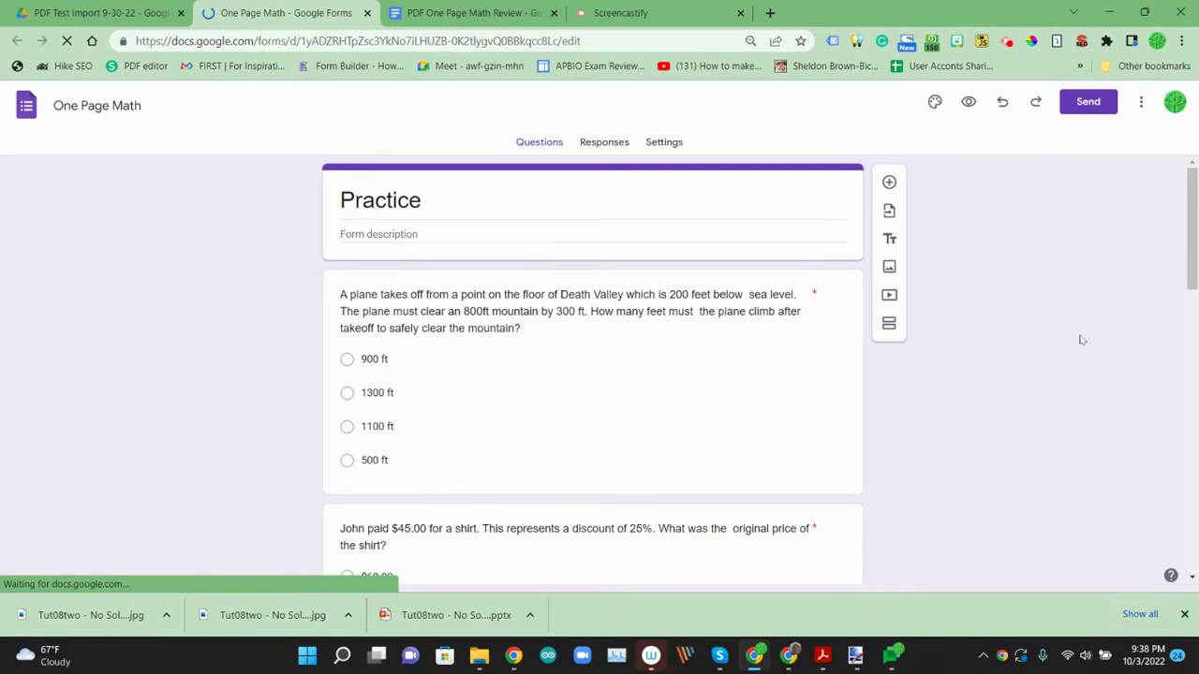
- Review the imported questions and the plane-travel question's answer key, then return to the top
click(394, 286)
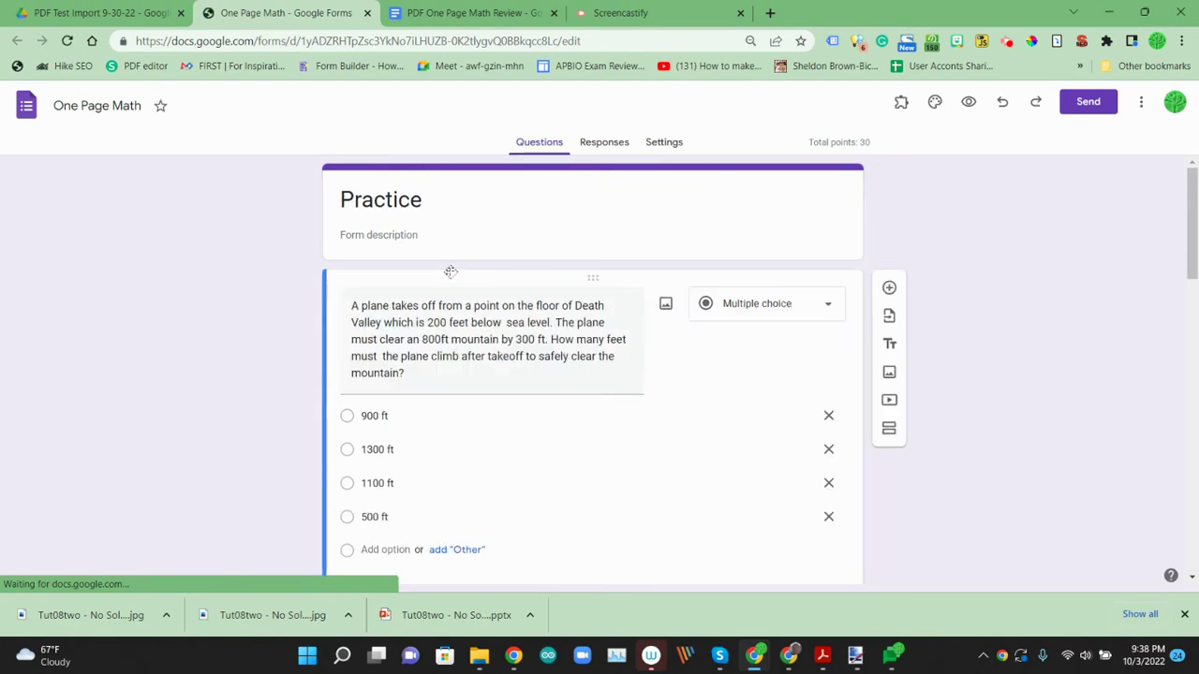
scroll(447, 349, down, 1)
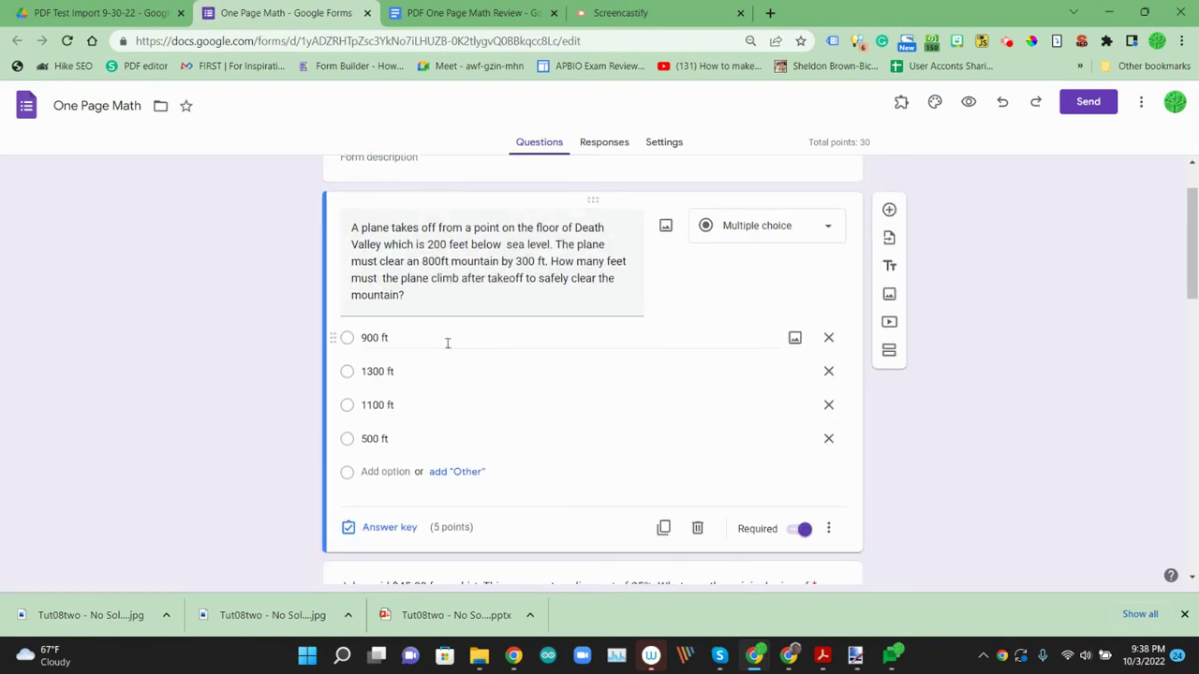
scroll(441, 410, down, 5)
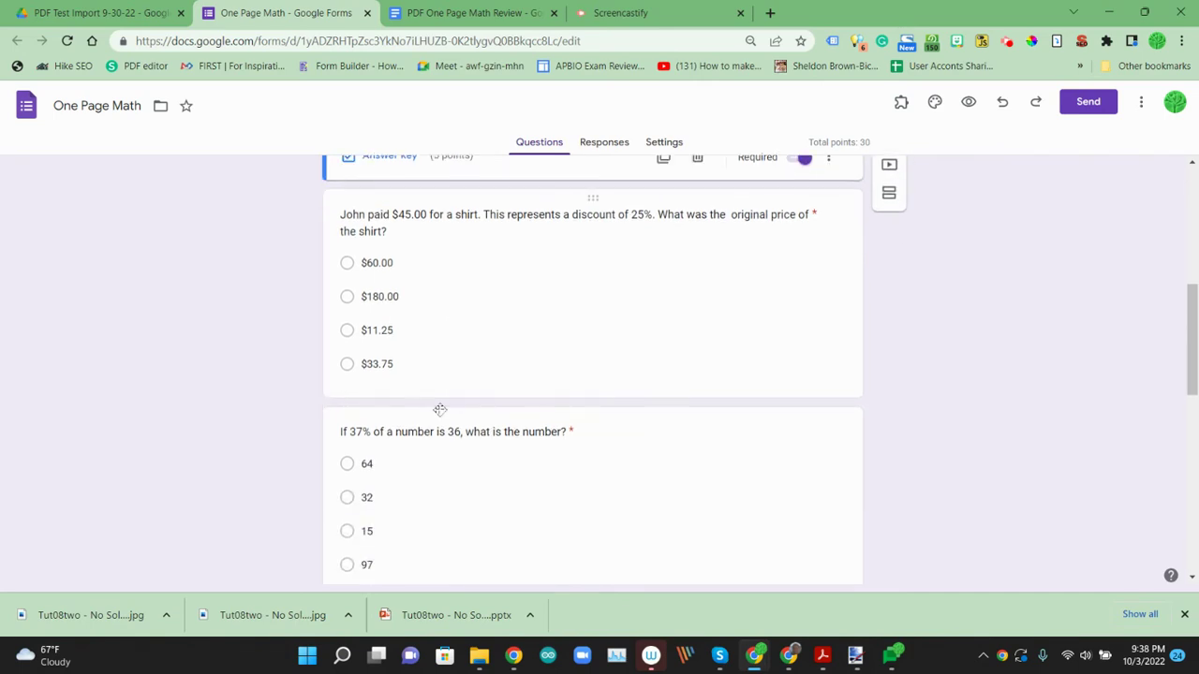
scroll(439, 410, down, 5)
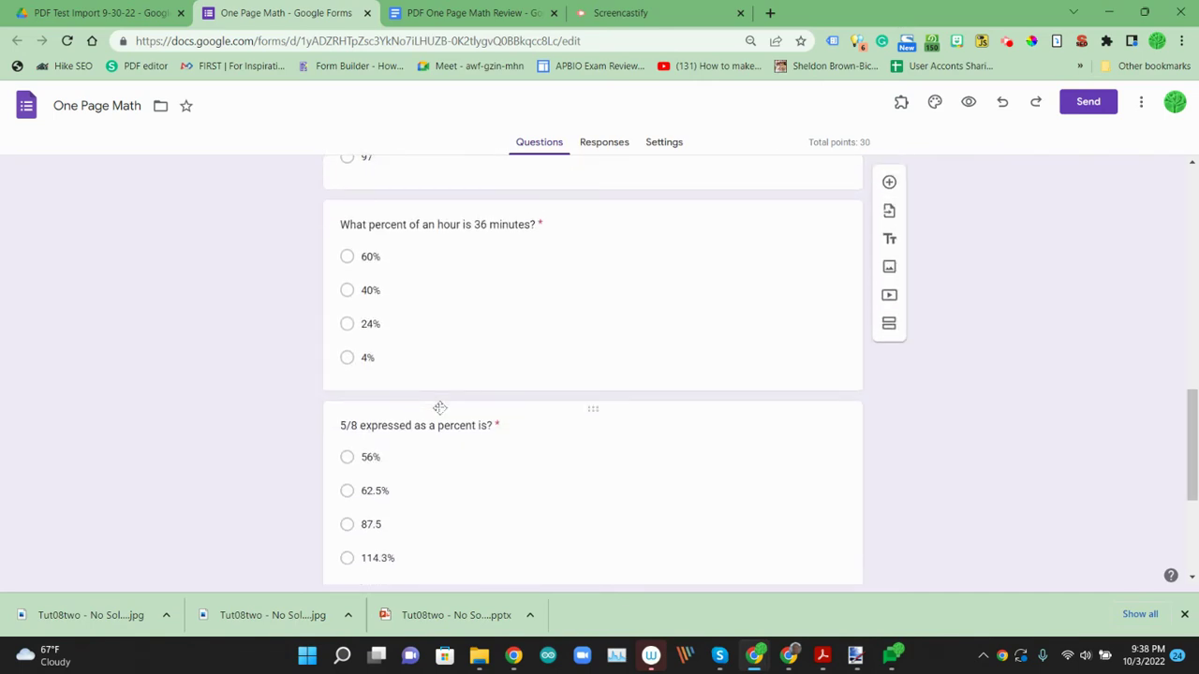
scroll(440, 409, down, 4)
click(441, 417)
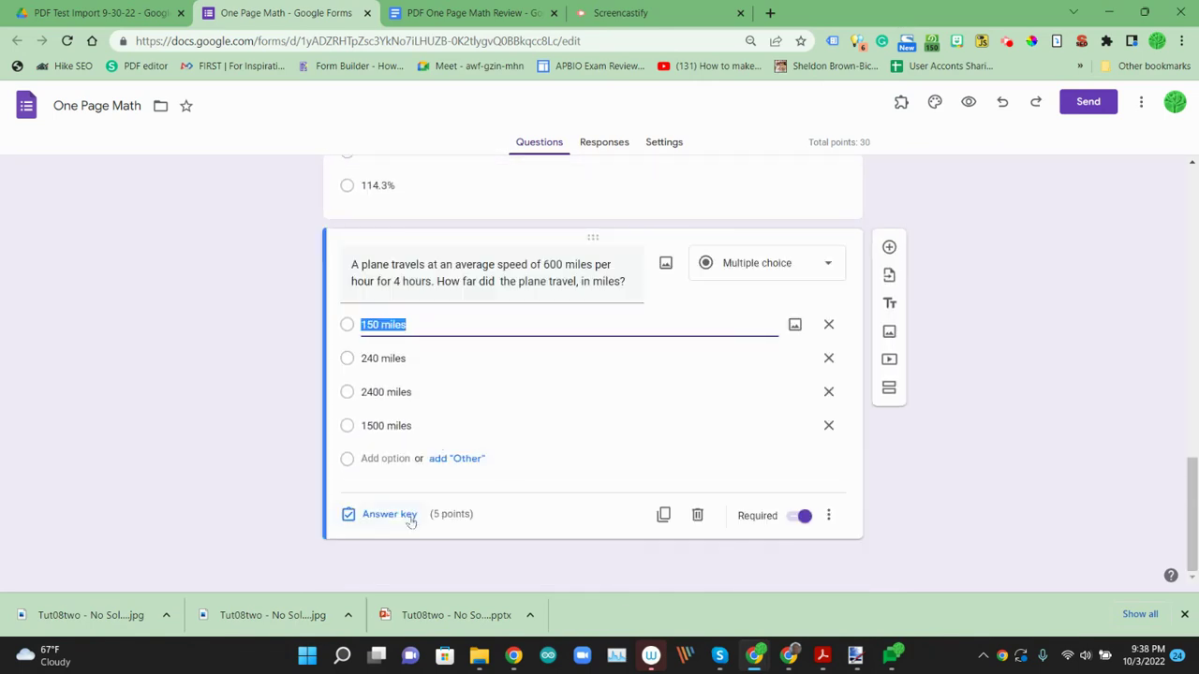
click(409, 517)
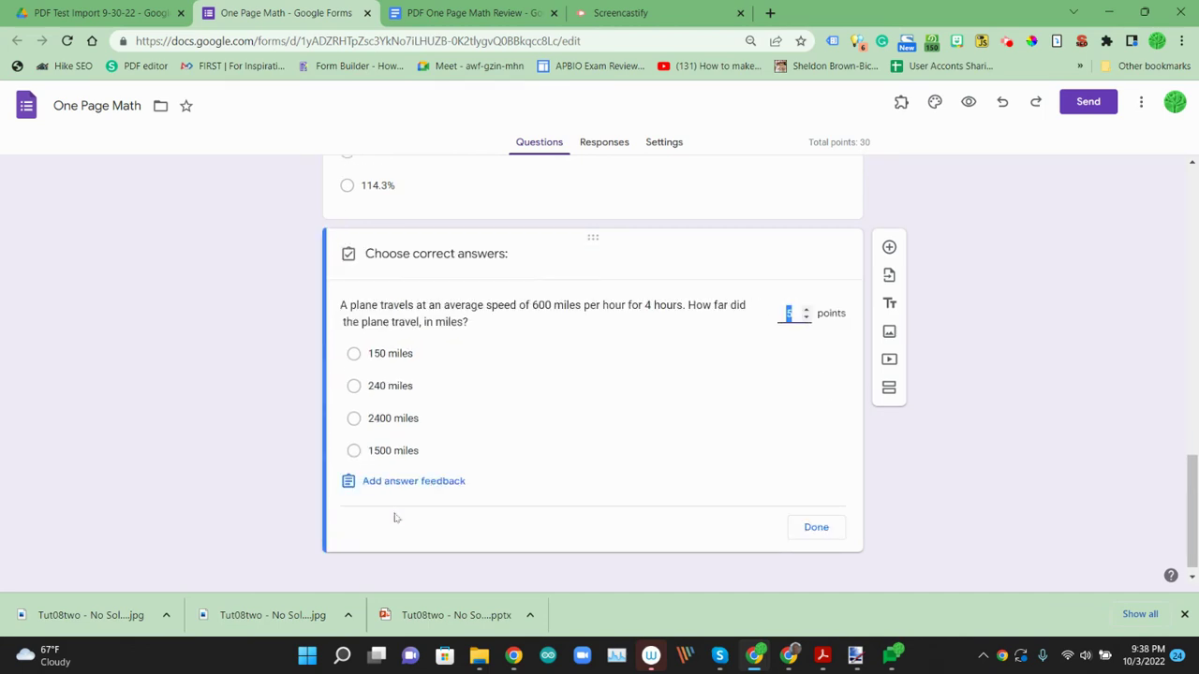
scroll(724, 391, up, 3)
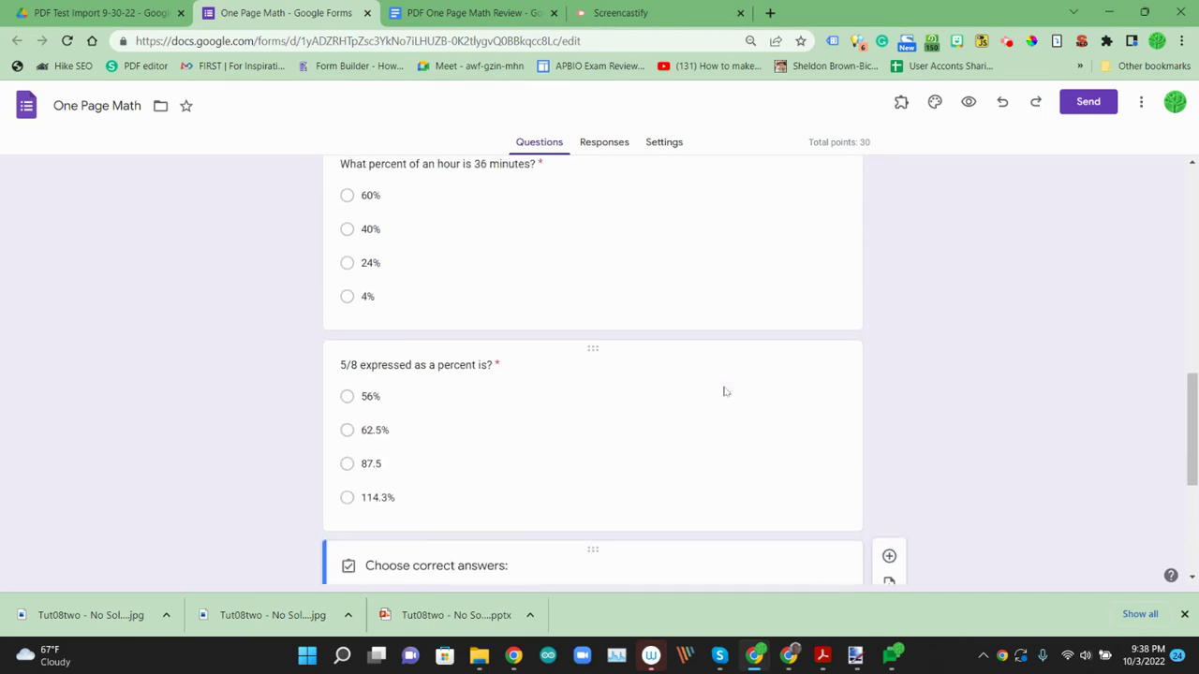
scroll(608, 286, up, 10)
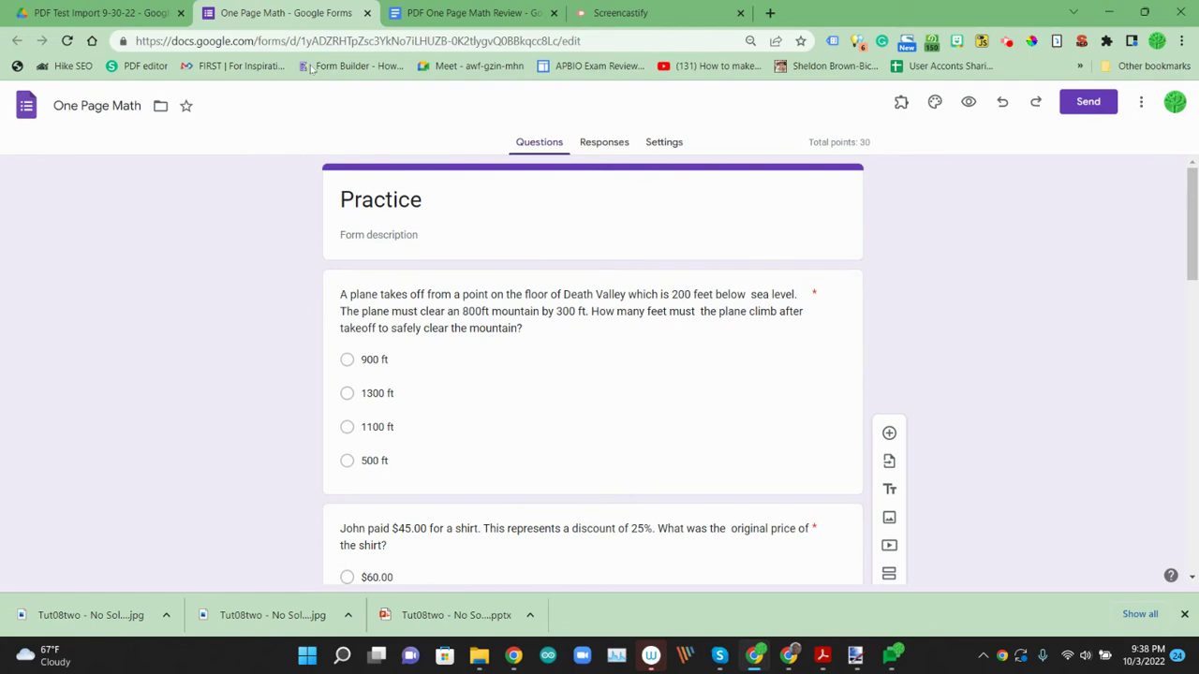
- Compare the One Page Math Review PDF with the new form's questions, then close the PDF preview
key(ctrl+shift+Tab)
double_click(268, 302)
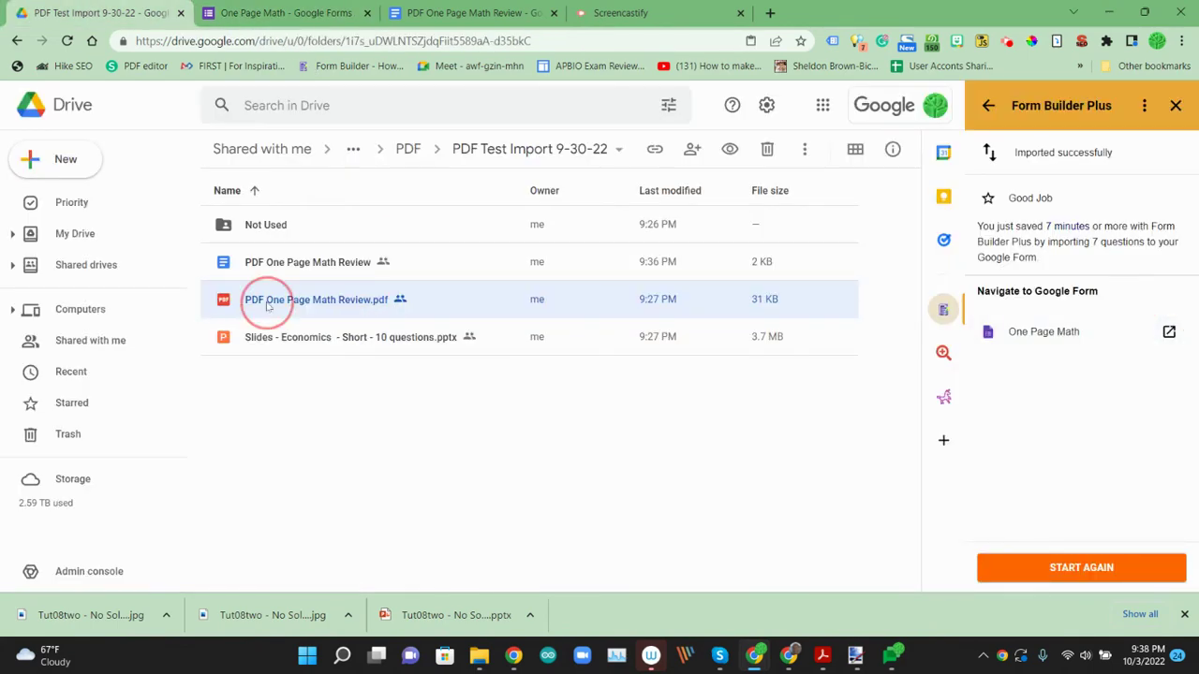
scroll(472, 337, down, 3)
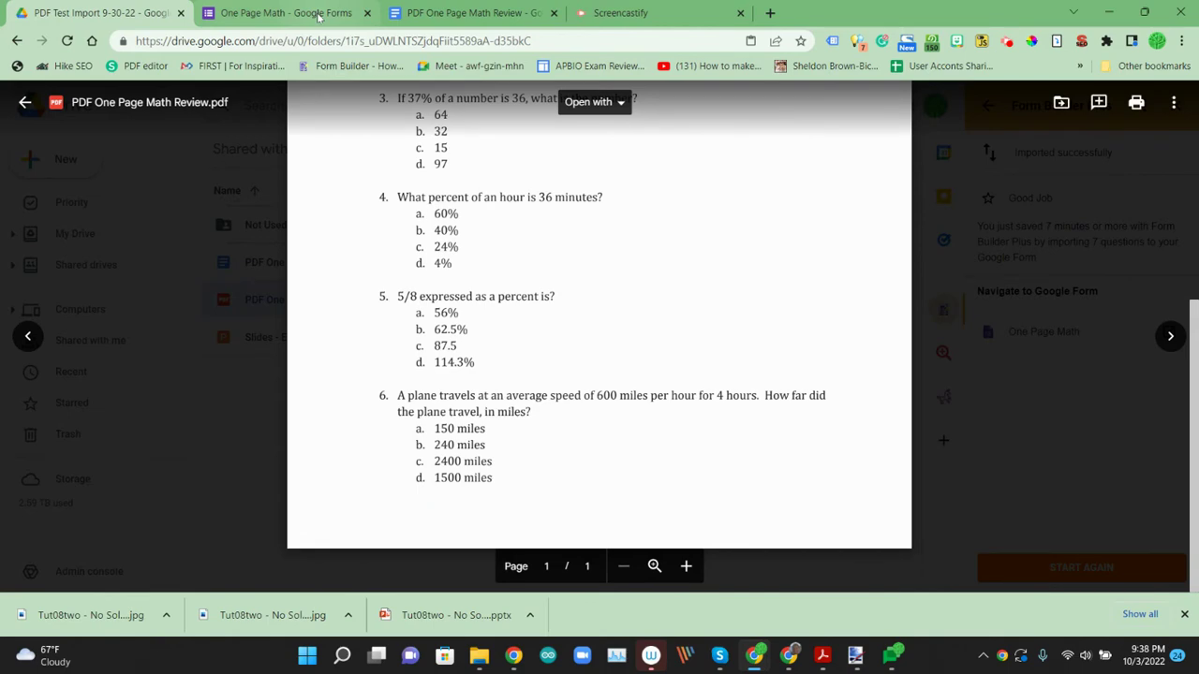
click(318, 16)
scroll(608, 369, down, 3)
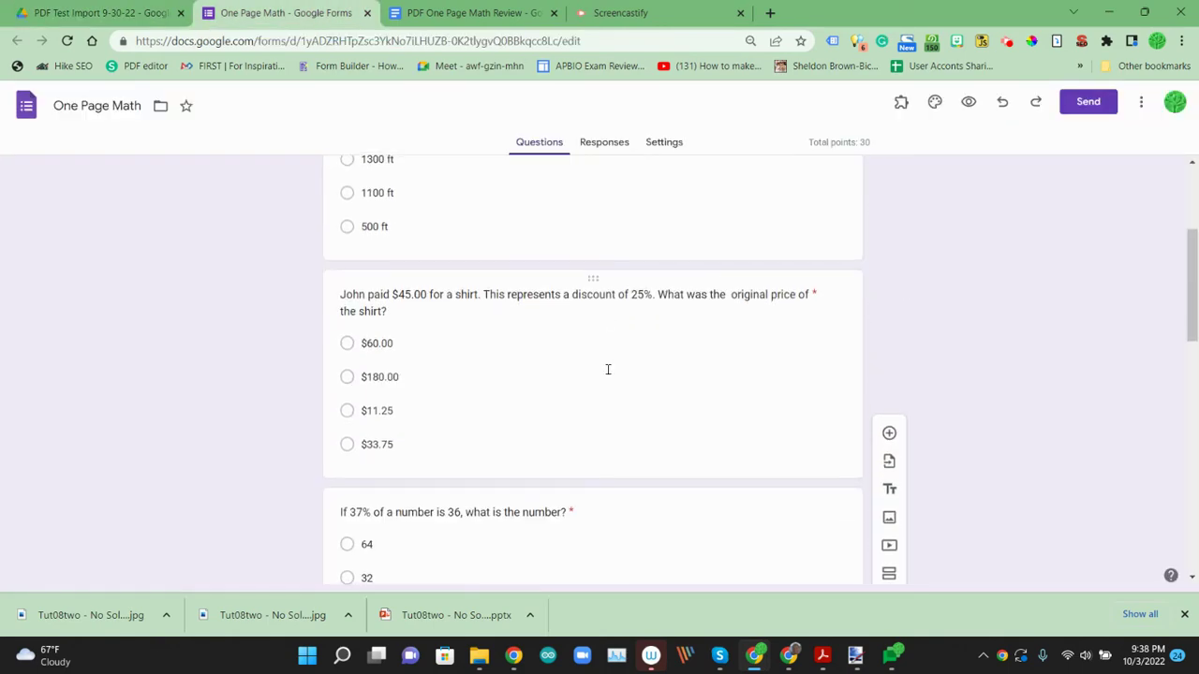
scroll(608, 370, down, 3)
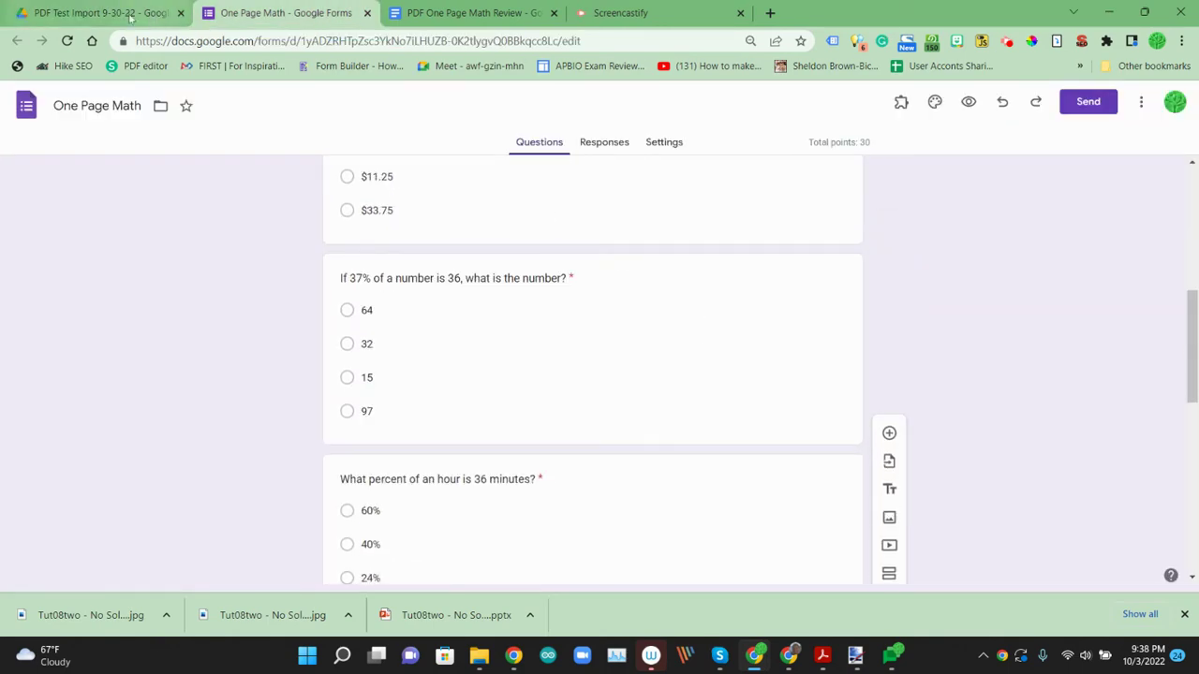
click(129, 17)
click(28, 103)
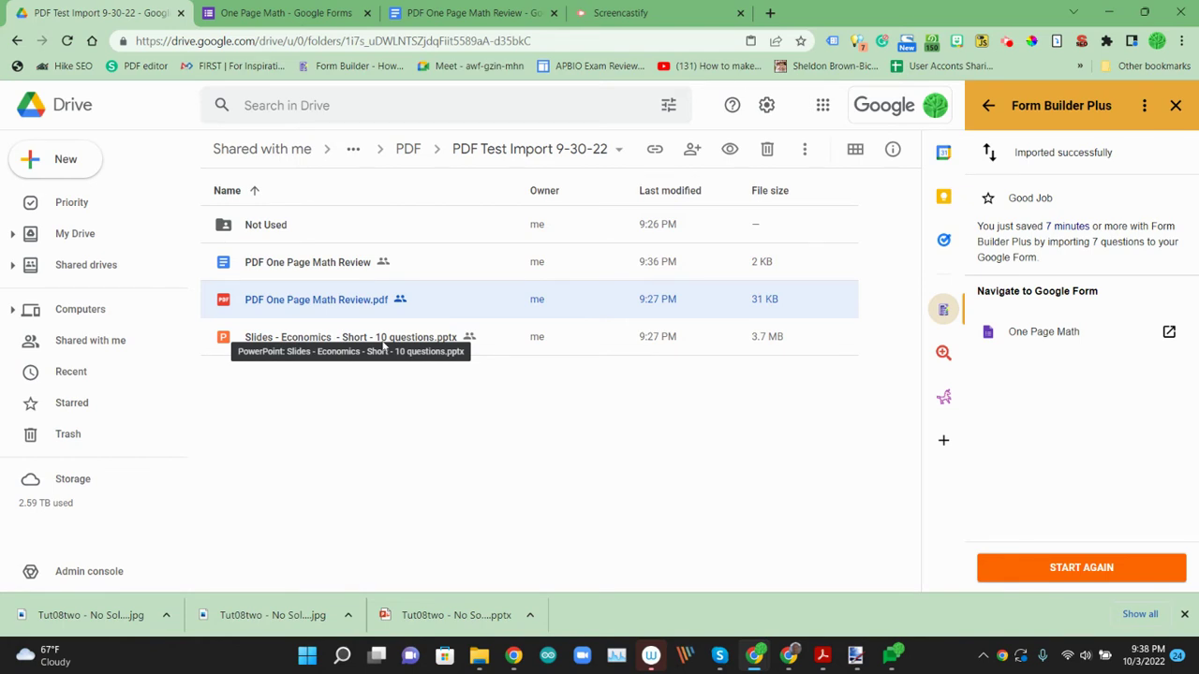
- Select 'Slides - Economics - Short - 10 questions.pptx', restart Form Builder Plus, and analyze it
click(383, 343)
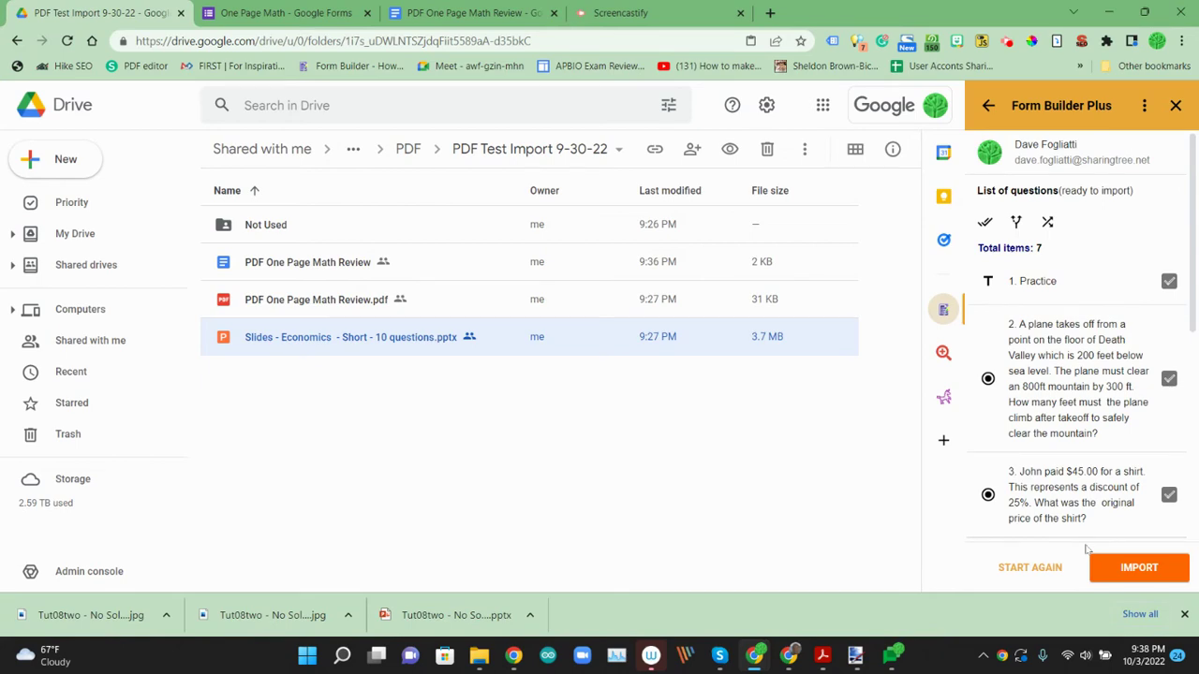
click(1031, 577)
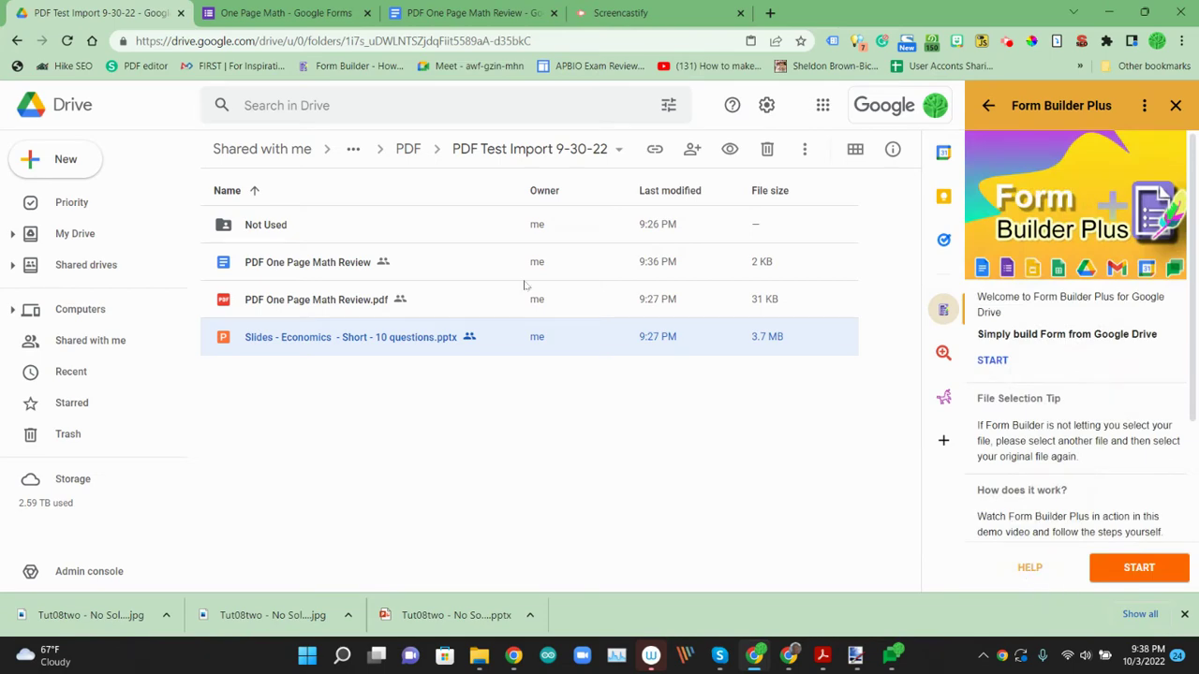
click(1128, 567)
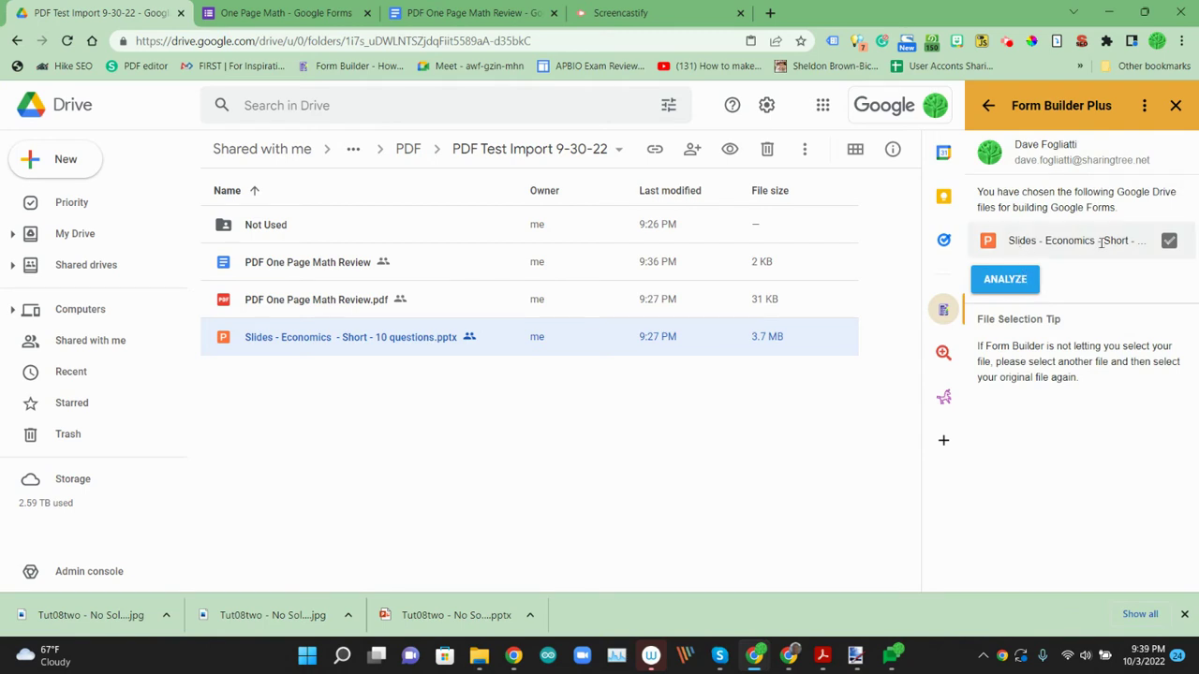
click(1016, 284)
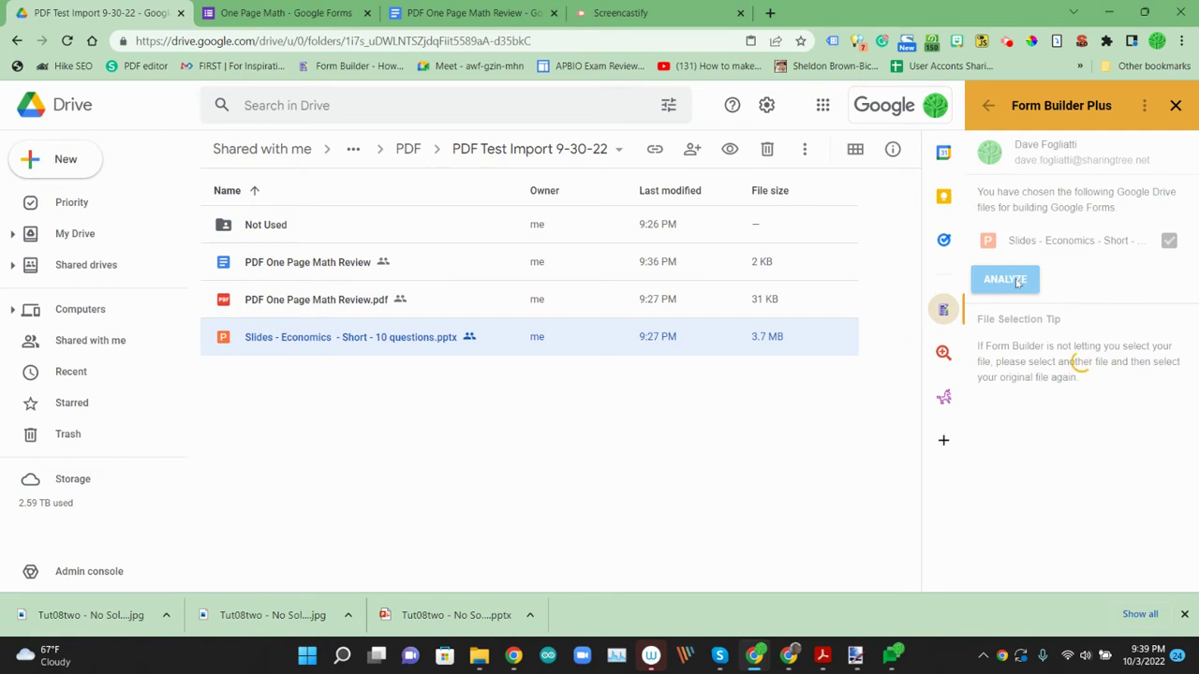
- Open the economics slides and view slides 2 through 8 with their bold correct answers
click(358, 343)
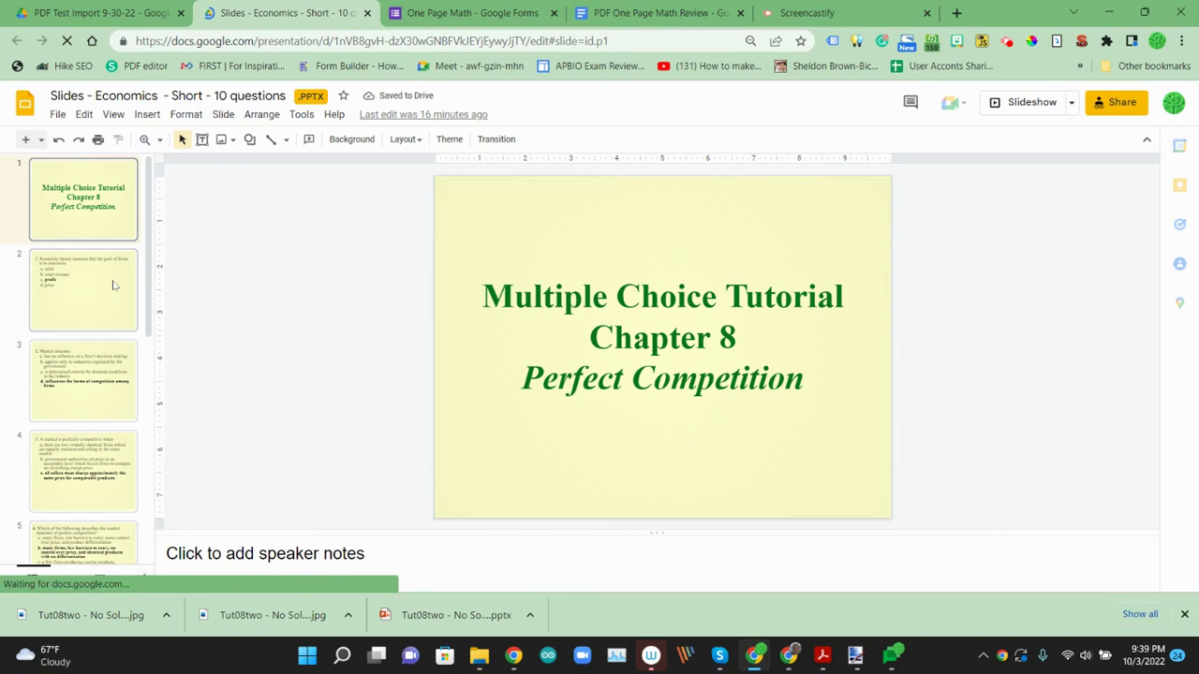
click(113, 284)
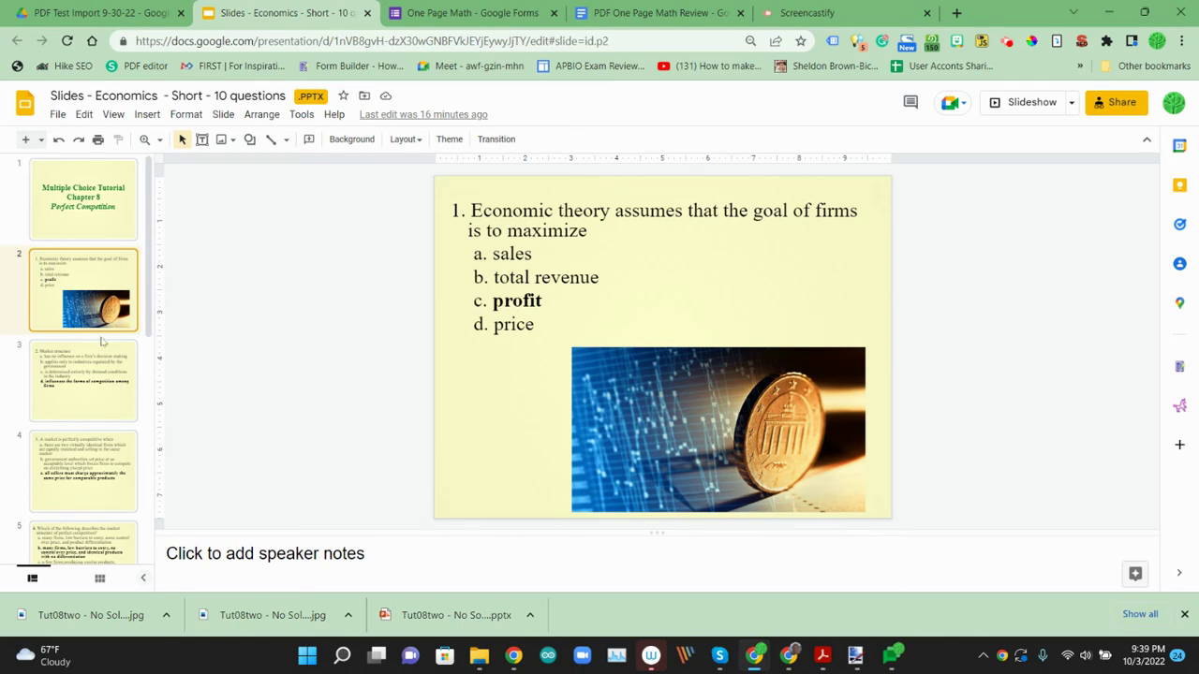
scroll(103, 342, down, 3)
click(93, 230)
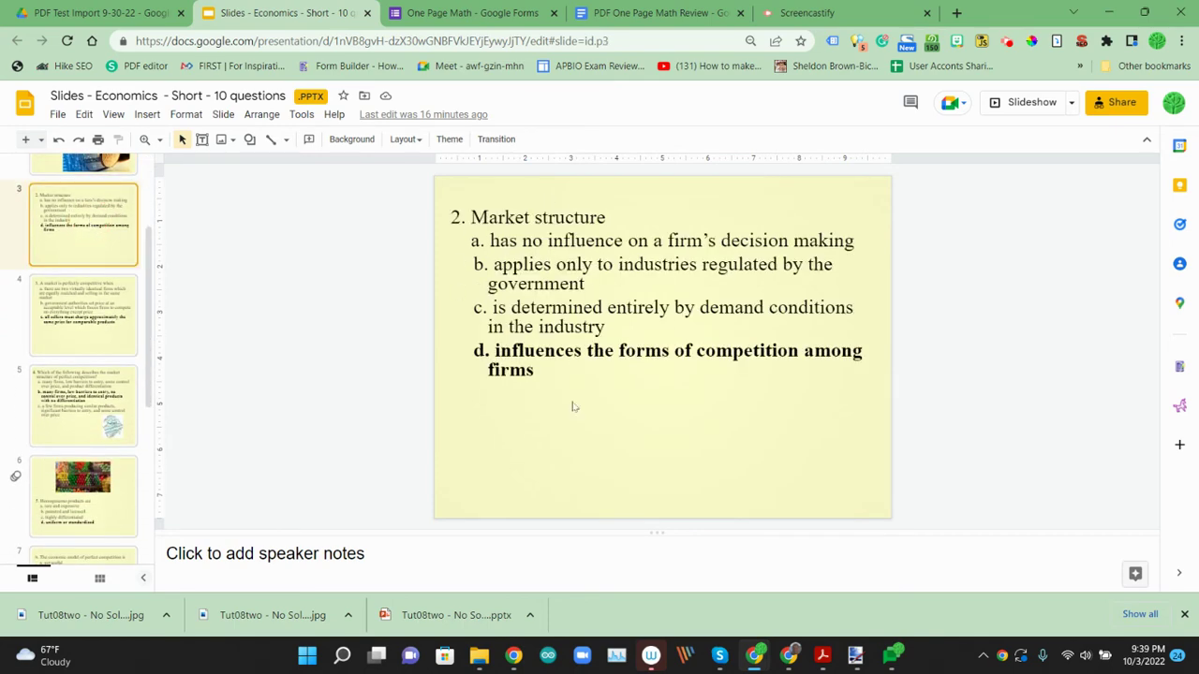
click(120, 297)
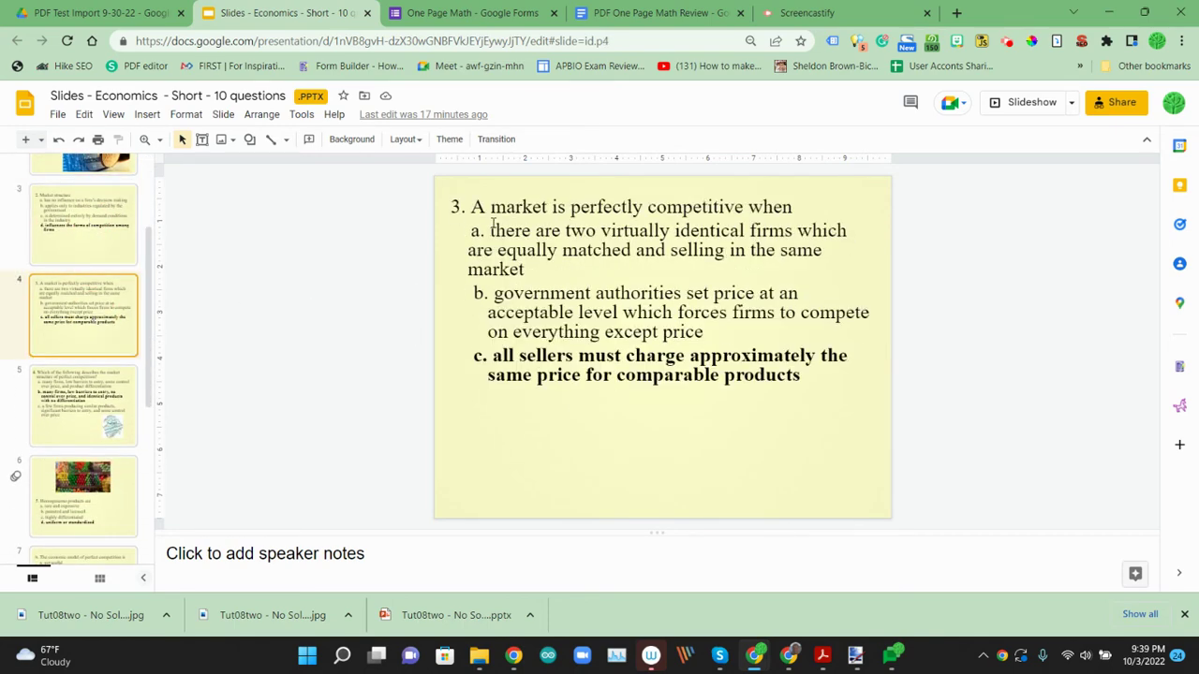
click(67, 412)
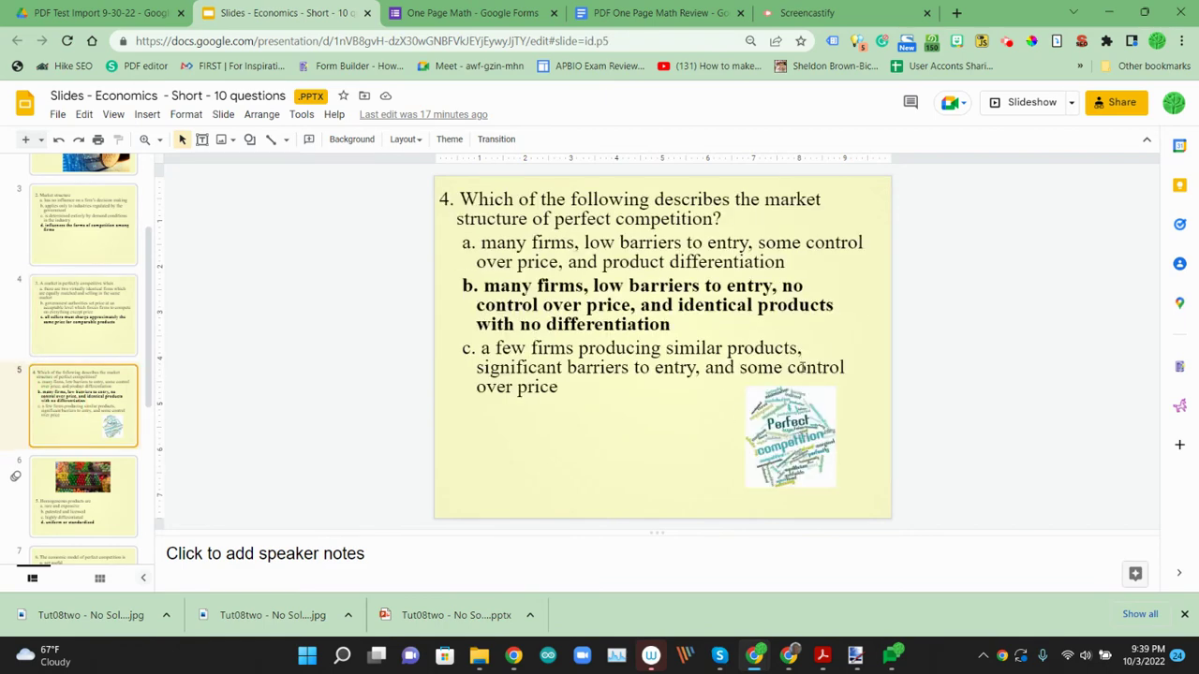
click(75, 485)
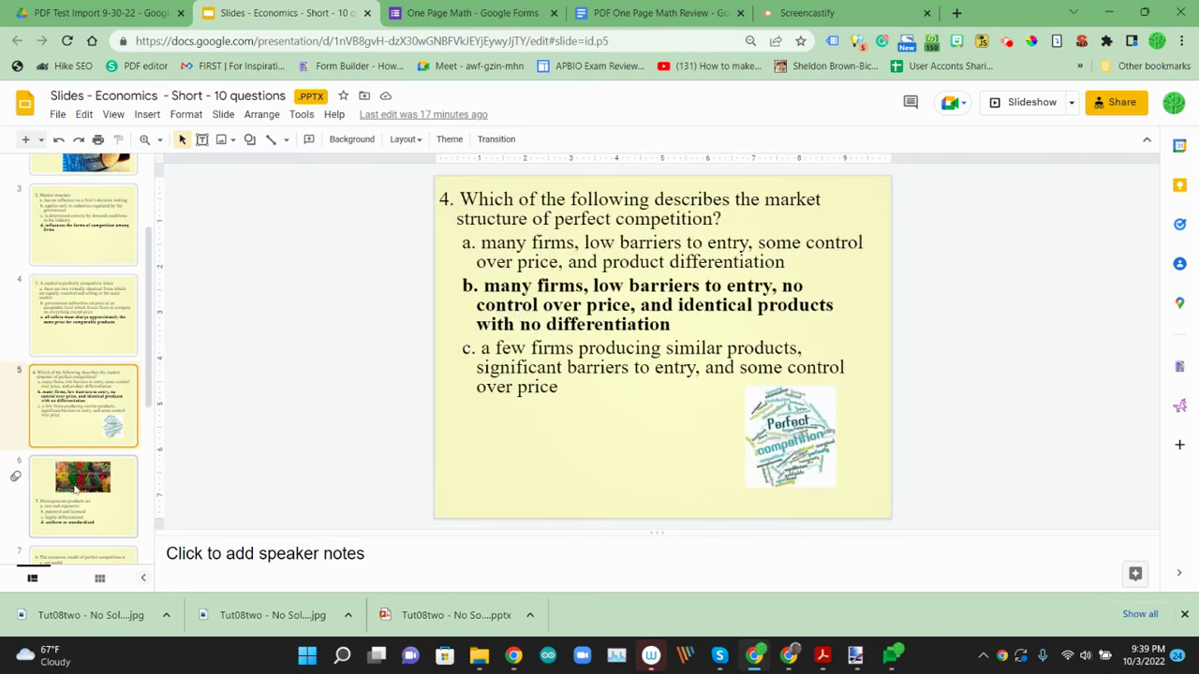
scroll(79, 488, down, 3)
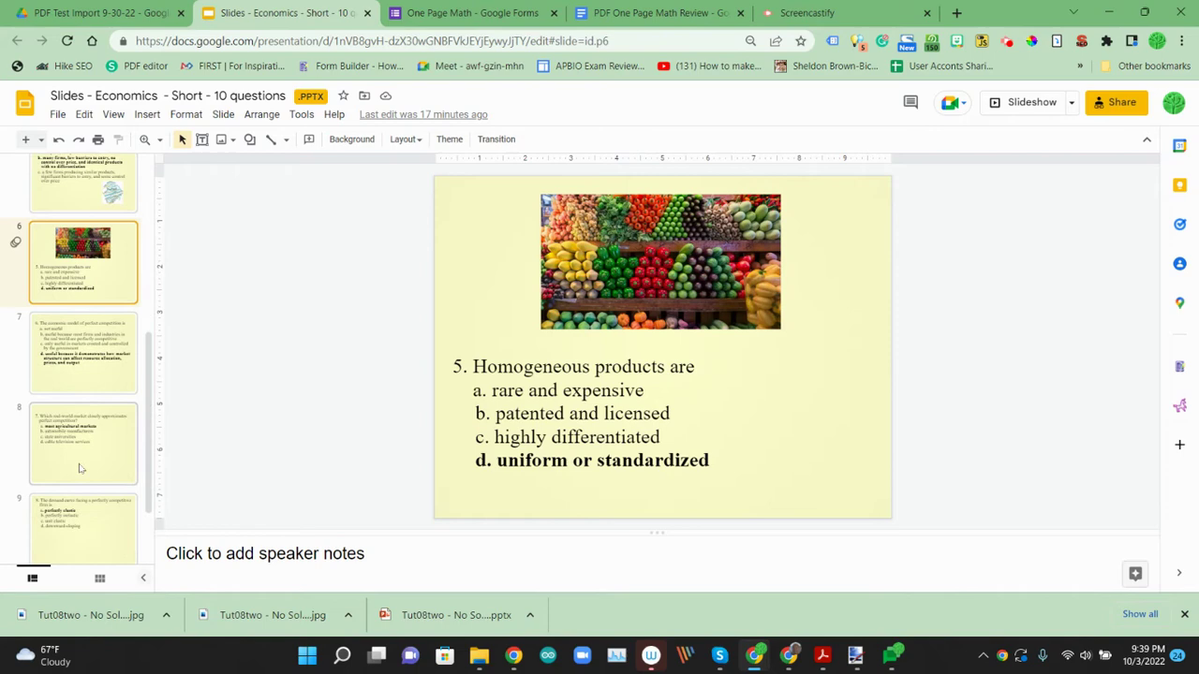
click(85, 349)
click(68, 417)
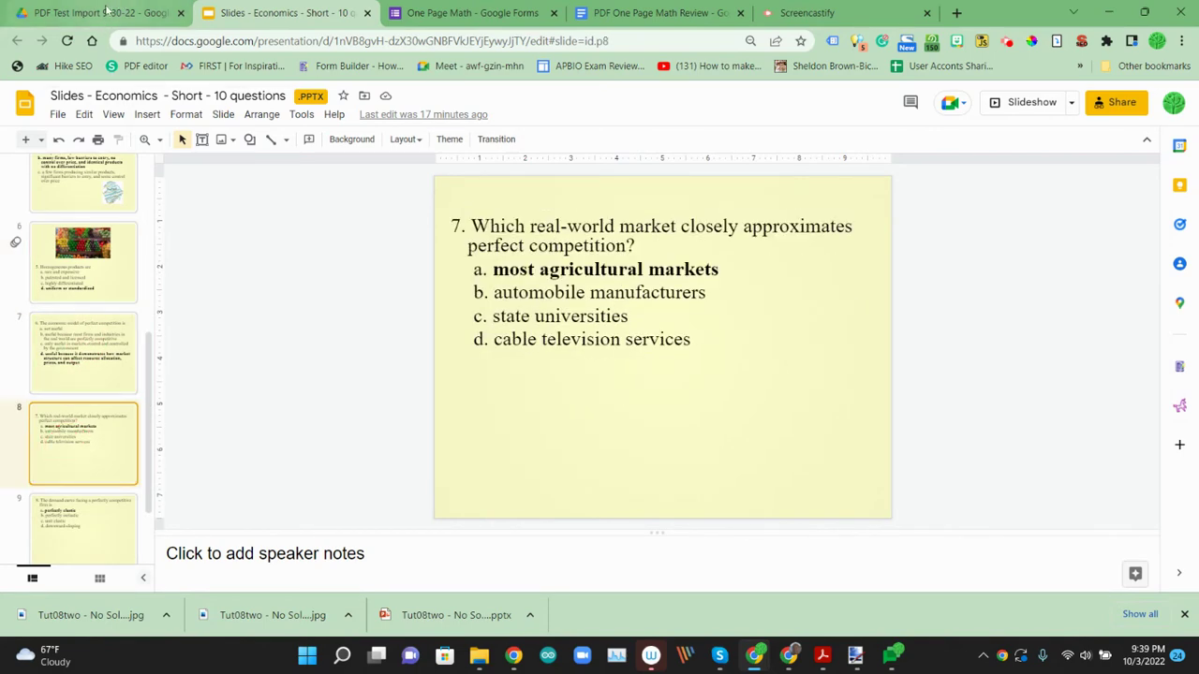
click(105, 12)
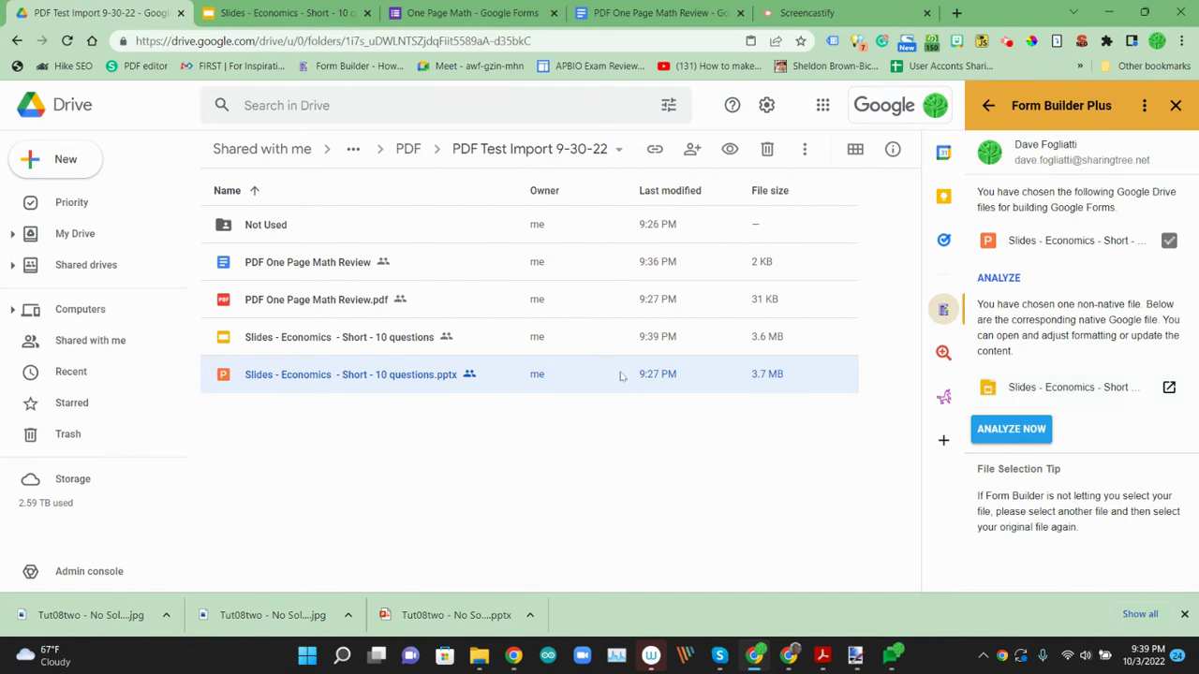
- Glance at the converted Google Slides copy, then analyze it in Form Builder Plus
click(1169, 388)
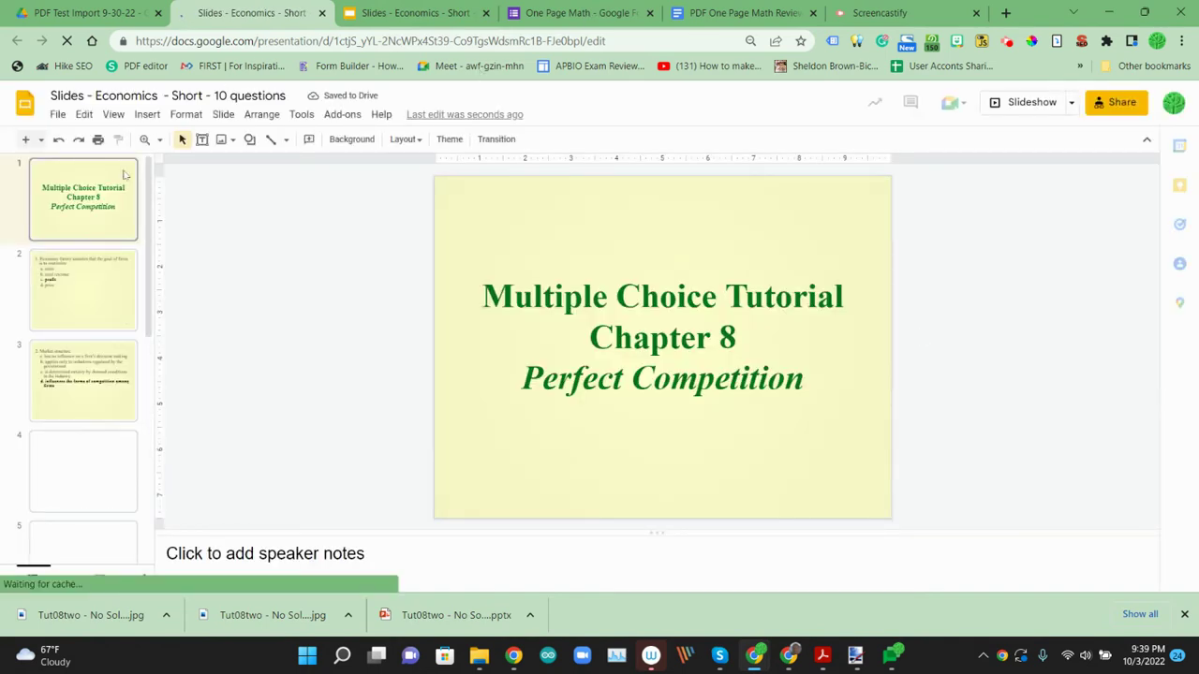
scroll(125, 312, down, 2)
scroll(124, 312, up, 2)
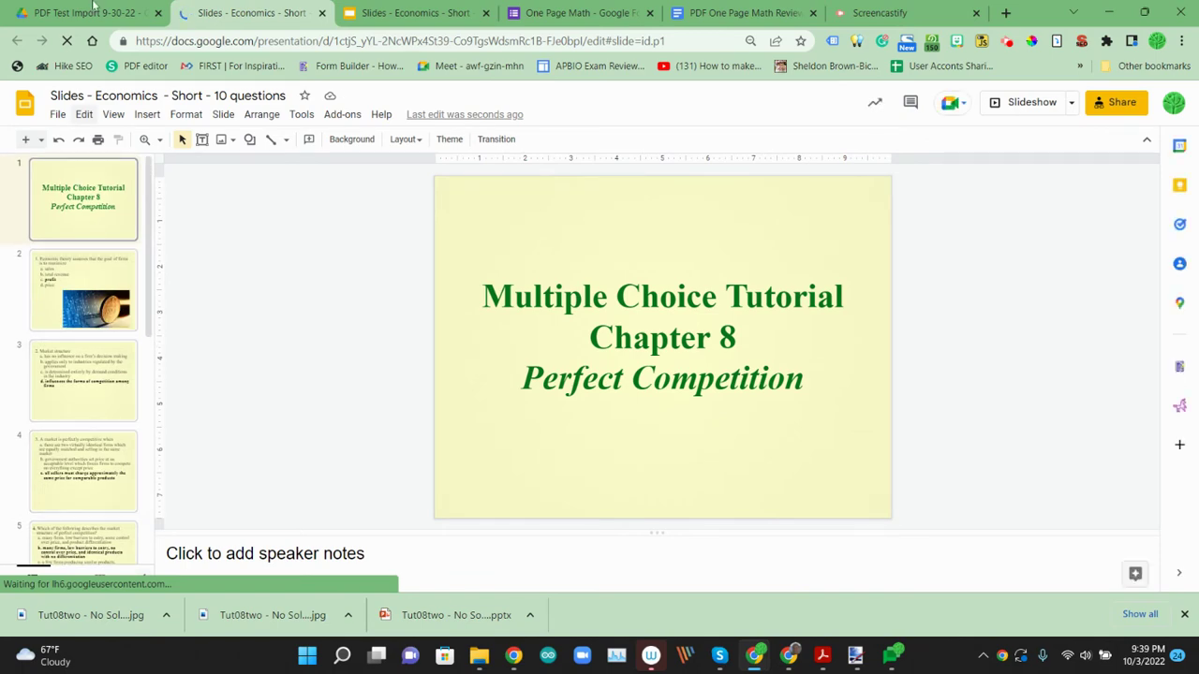
key(ctrl+shift+Tab)
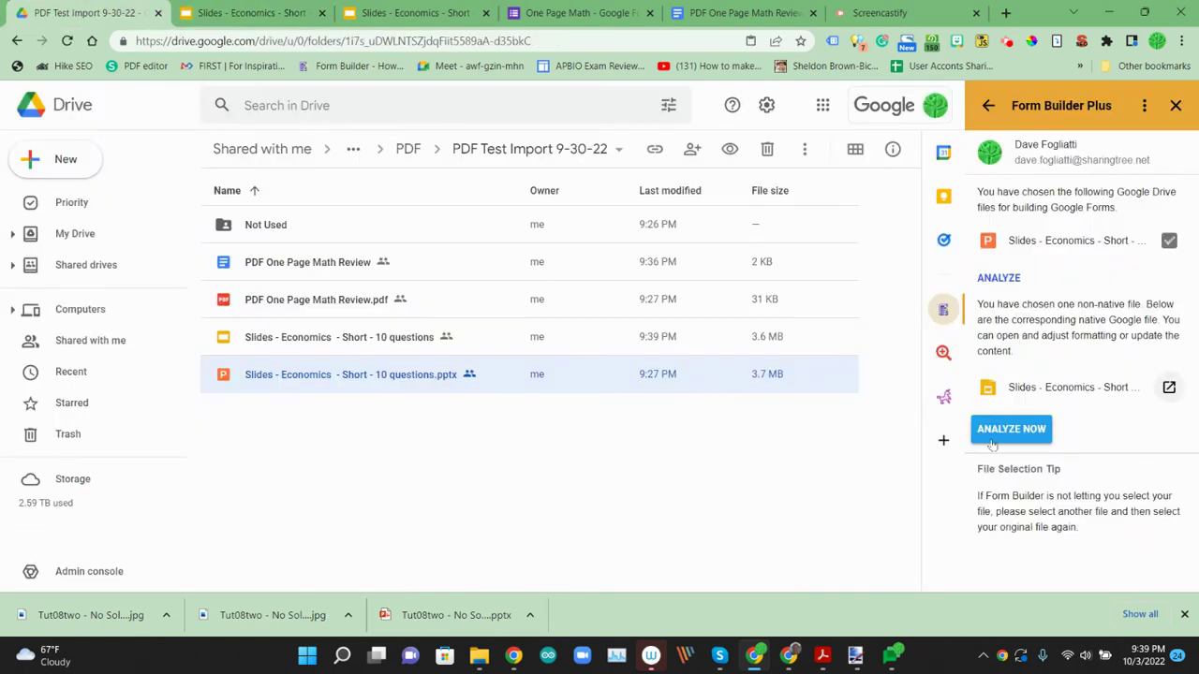
click(1035, 436)
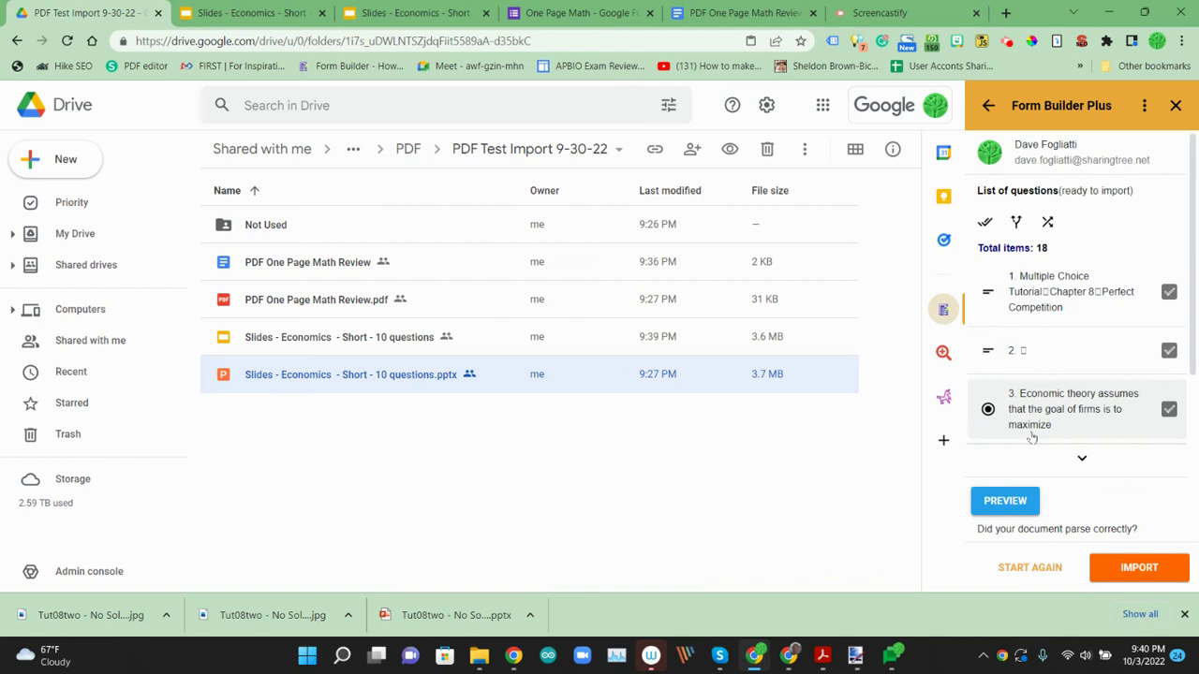
- Preview the economics items, delete the tutorial title and blank cards, and select Market structure
click(1005, 503)
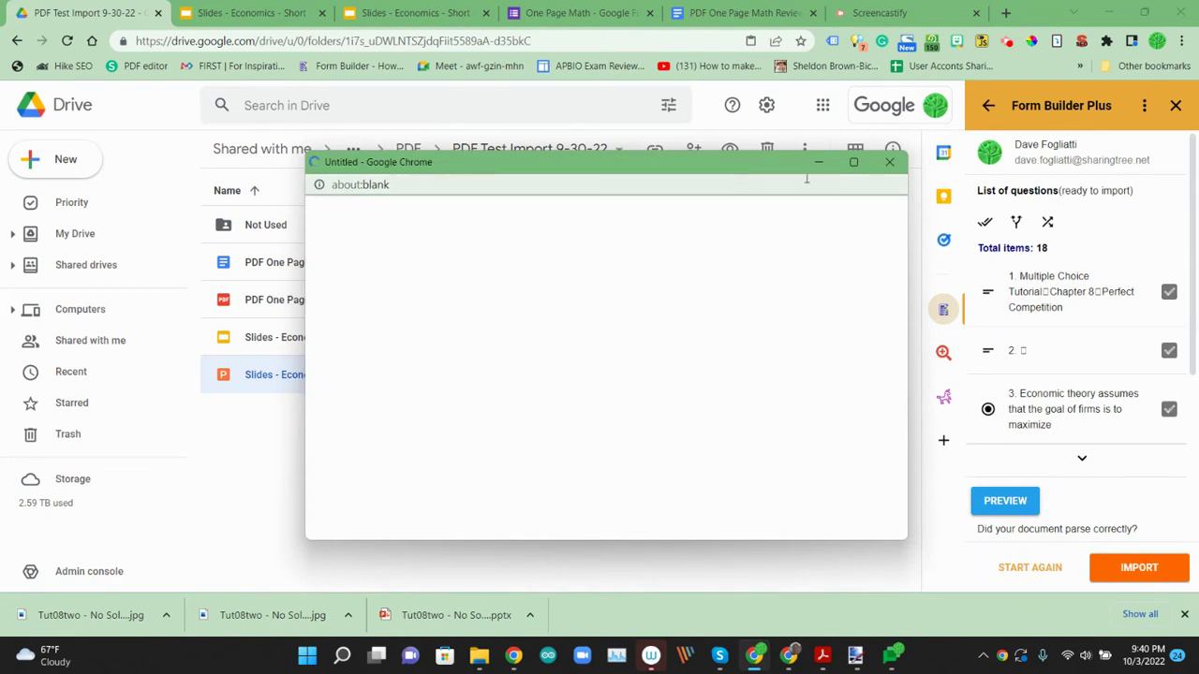
mouse_move(853, 163)
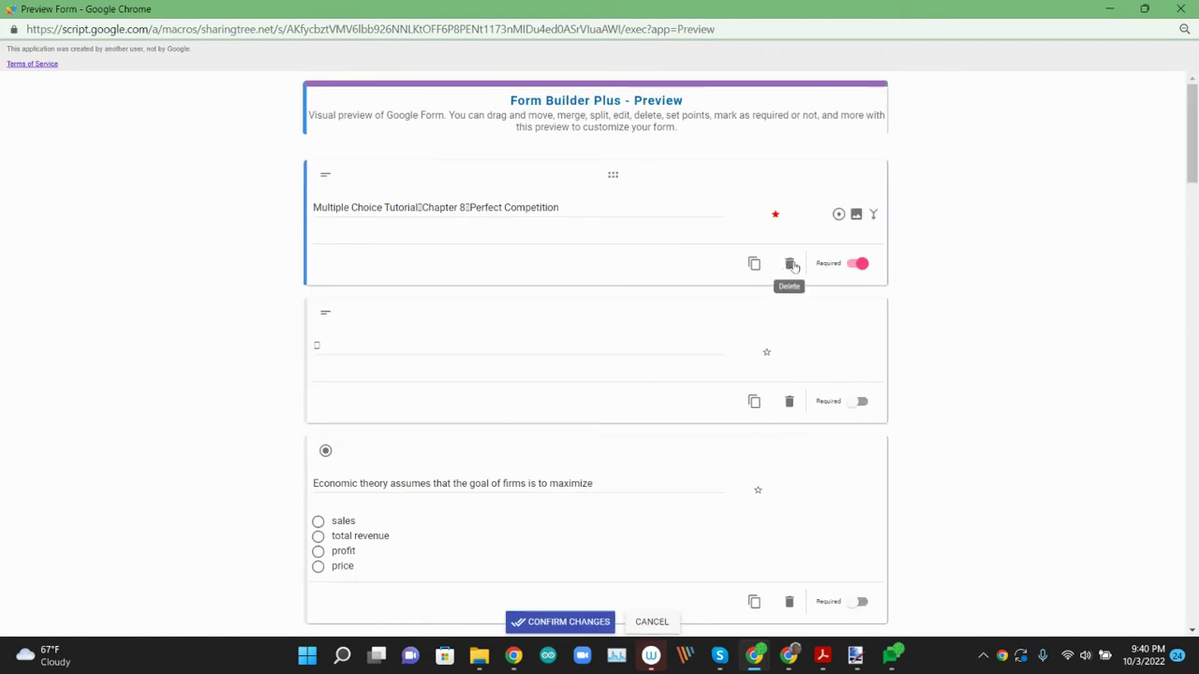
click(789, 264)
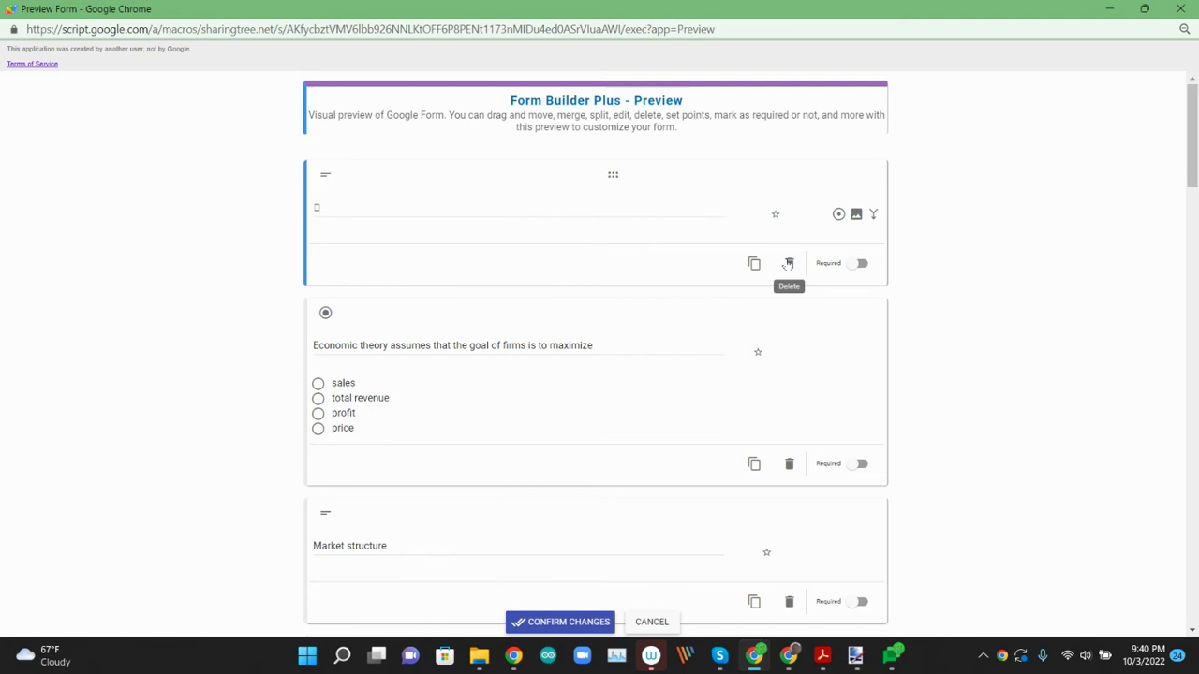
click(788, 265)
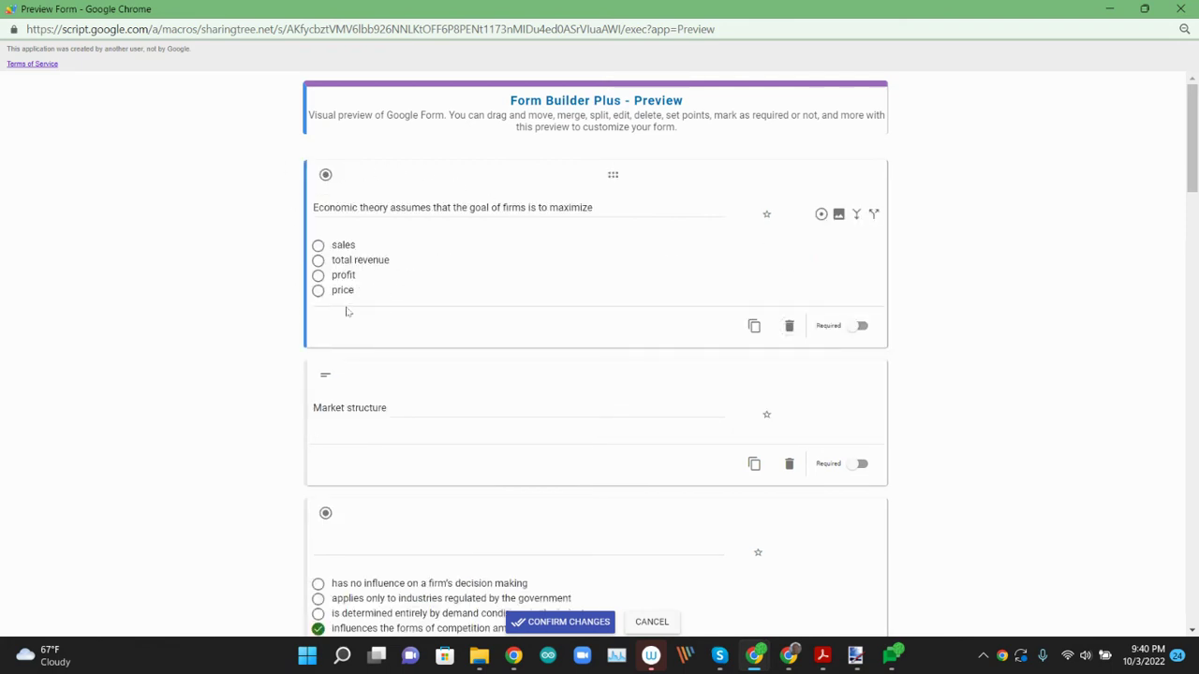
scroll(347, 311, down, 3)
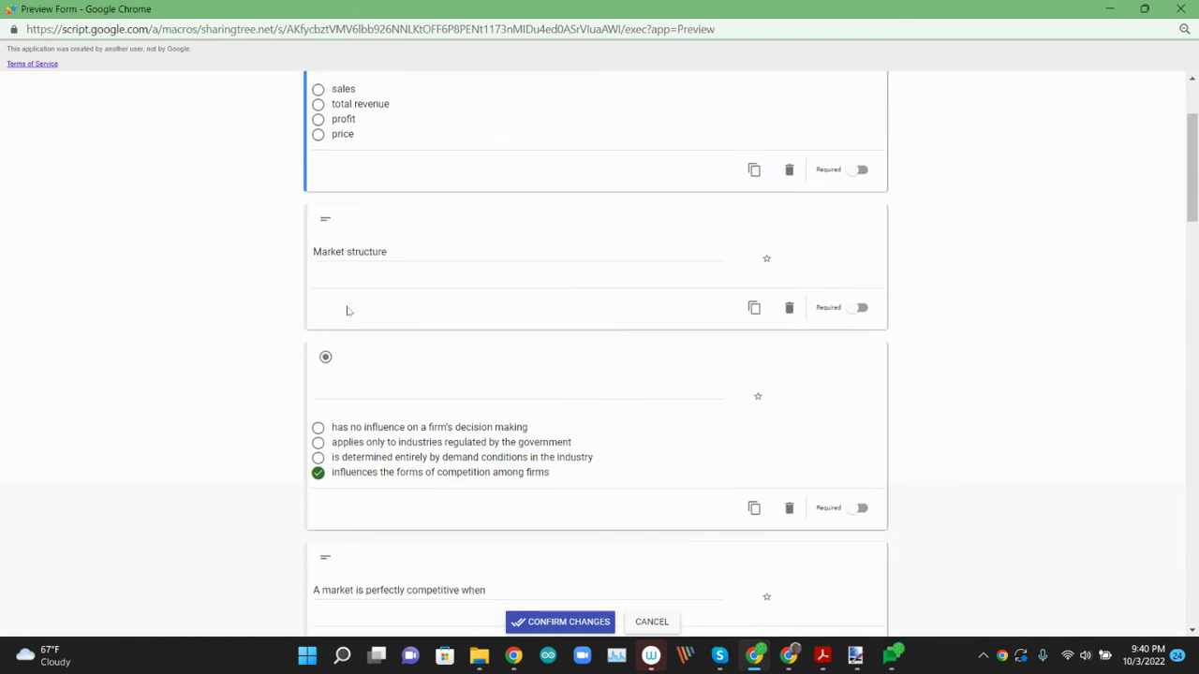
click(395, 234)
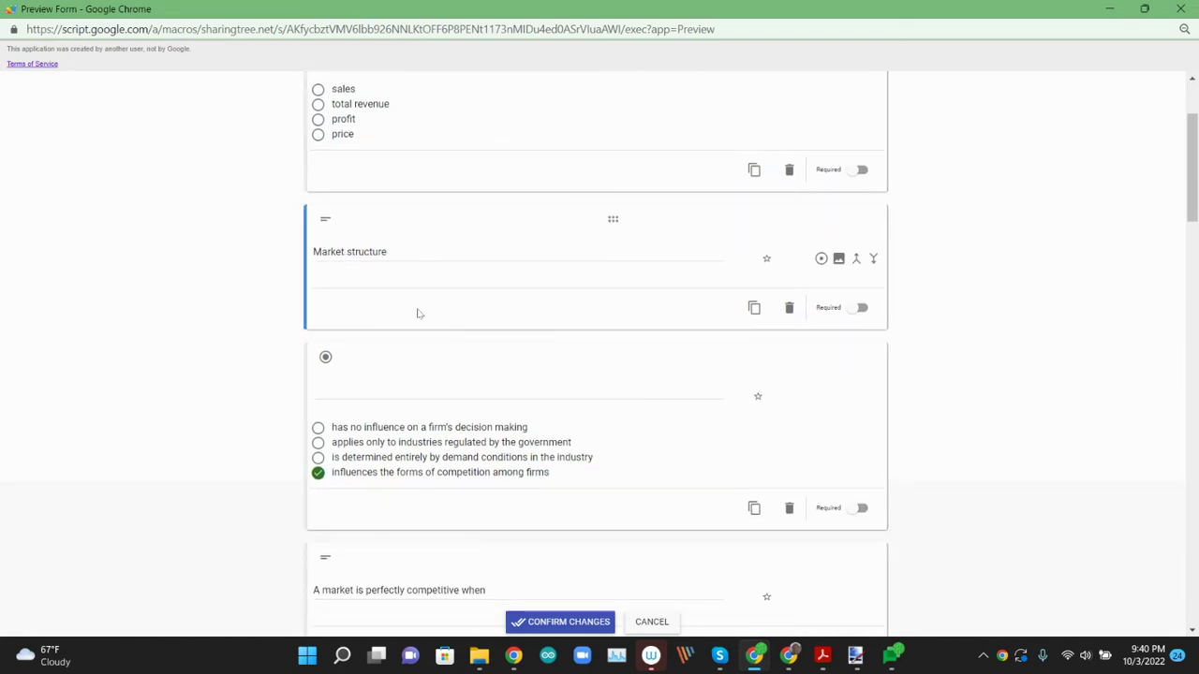
- Merge the answer options into the Market structure and competitive-market questions
click(410, 419)
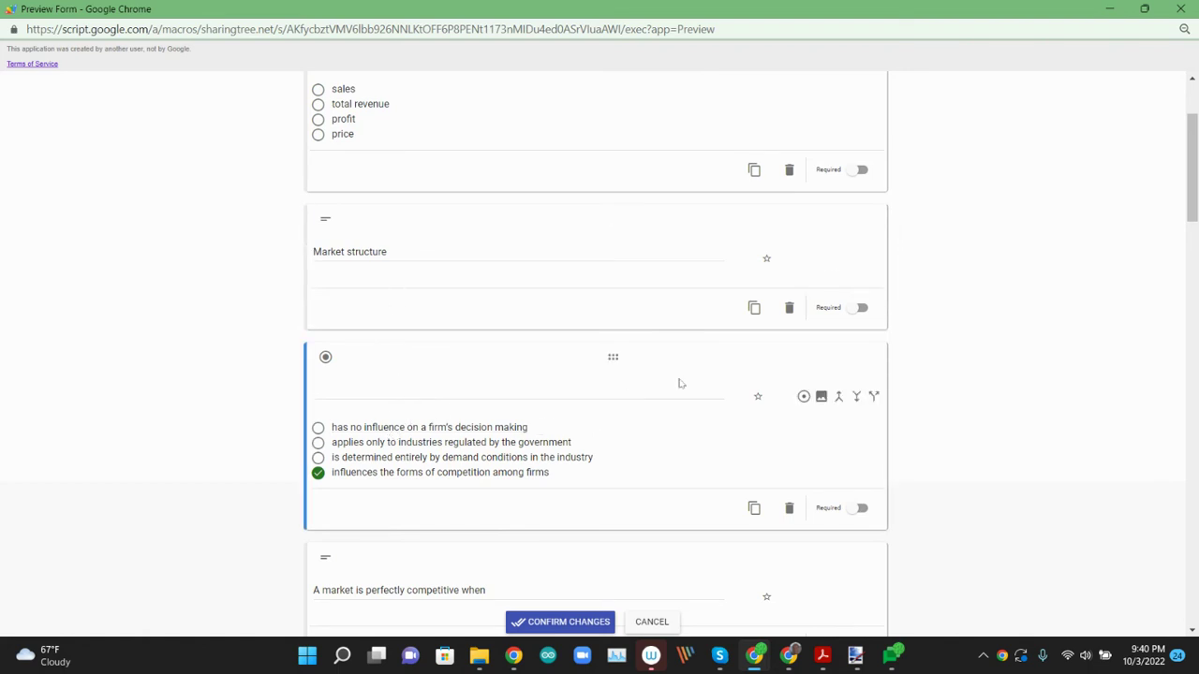
click(841, 399)
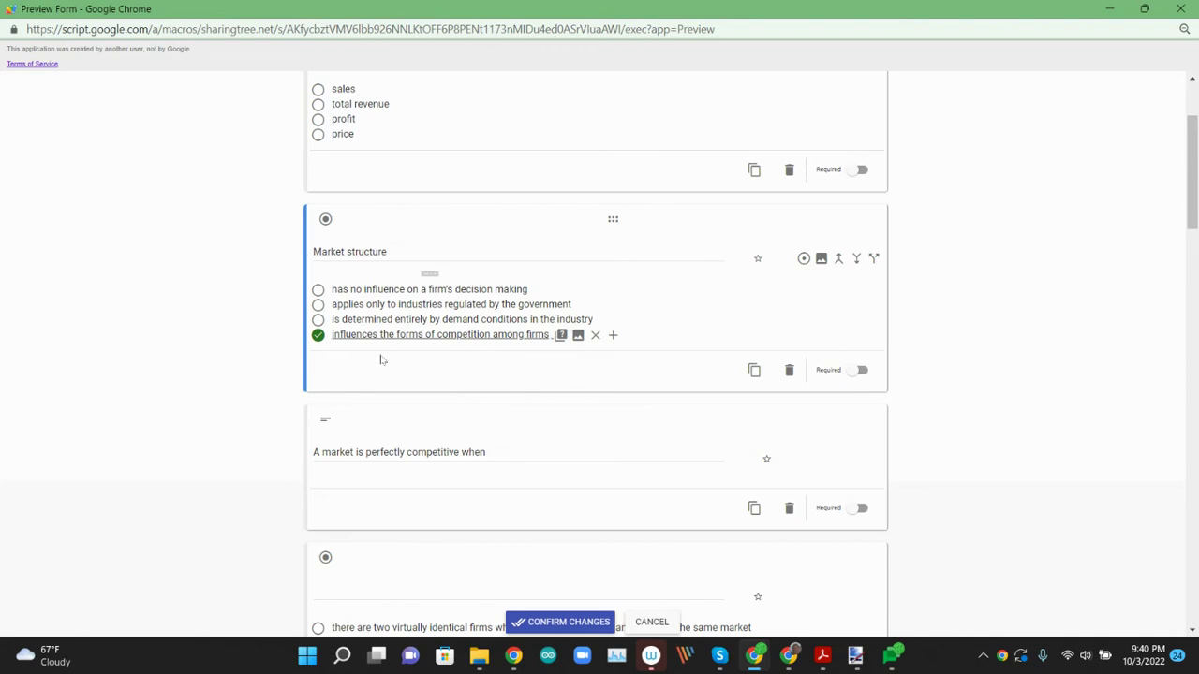
scroll(410, 350, down, 2)
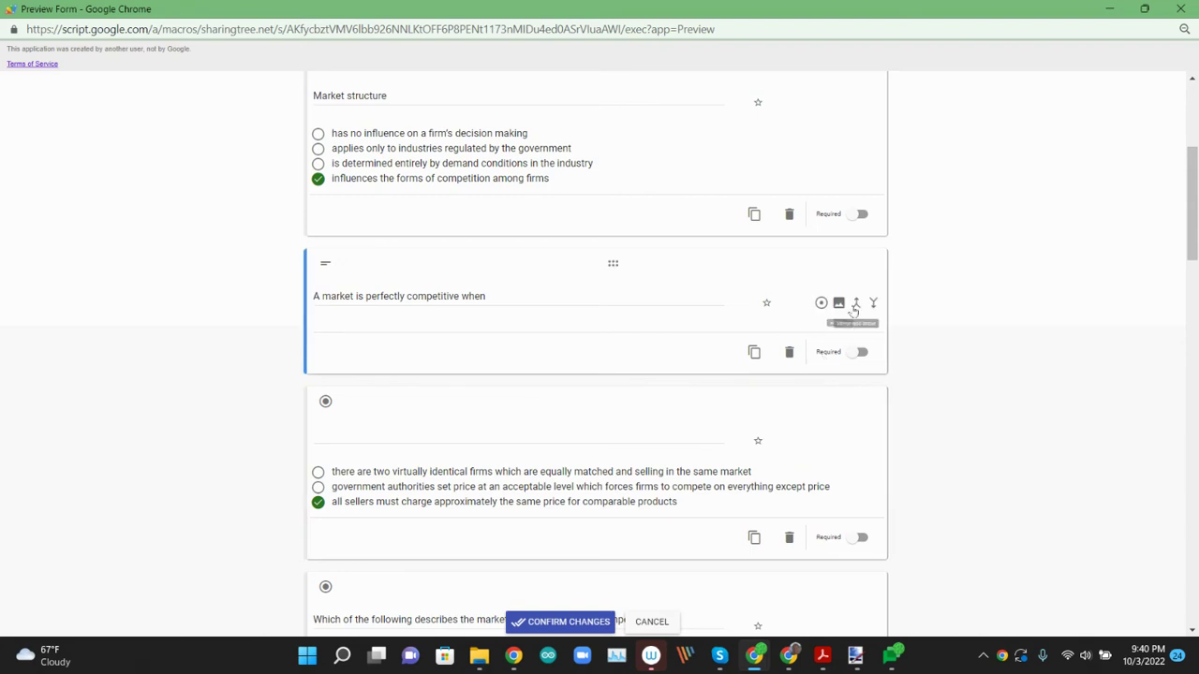
click(874, 305)
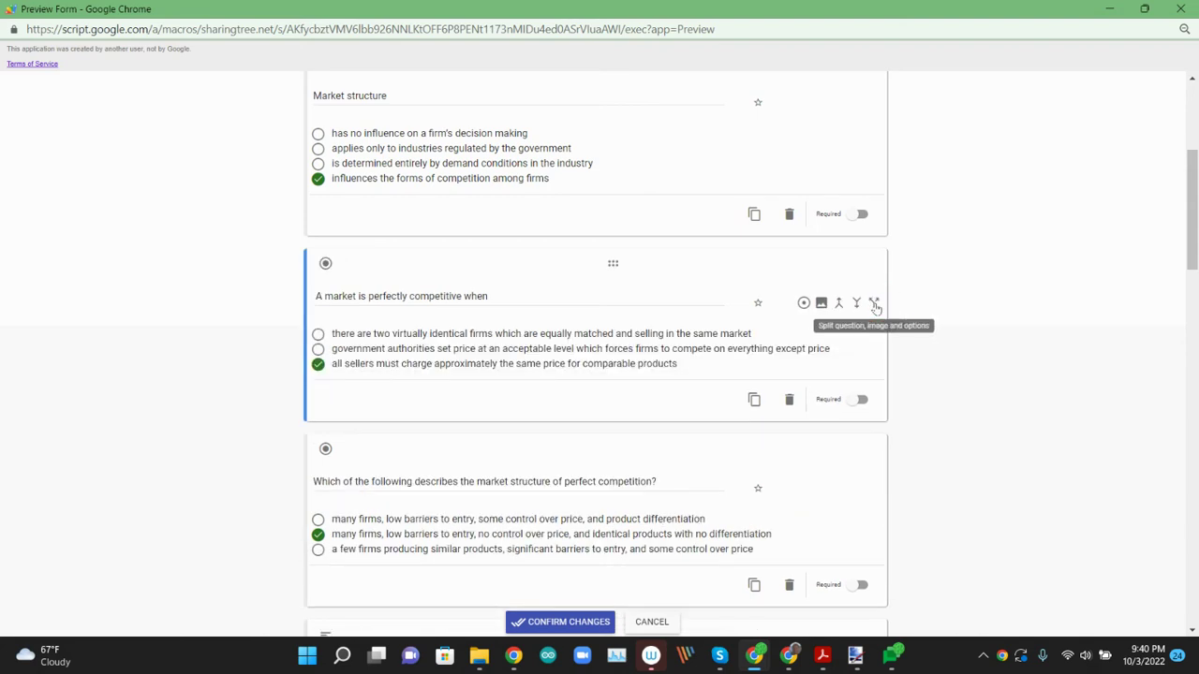
scroll(485, 431, down, 2)
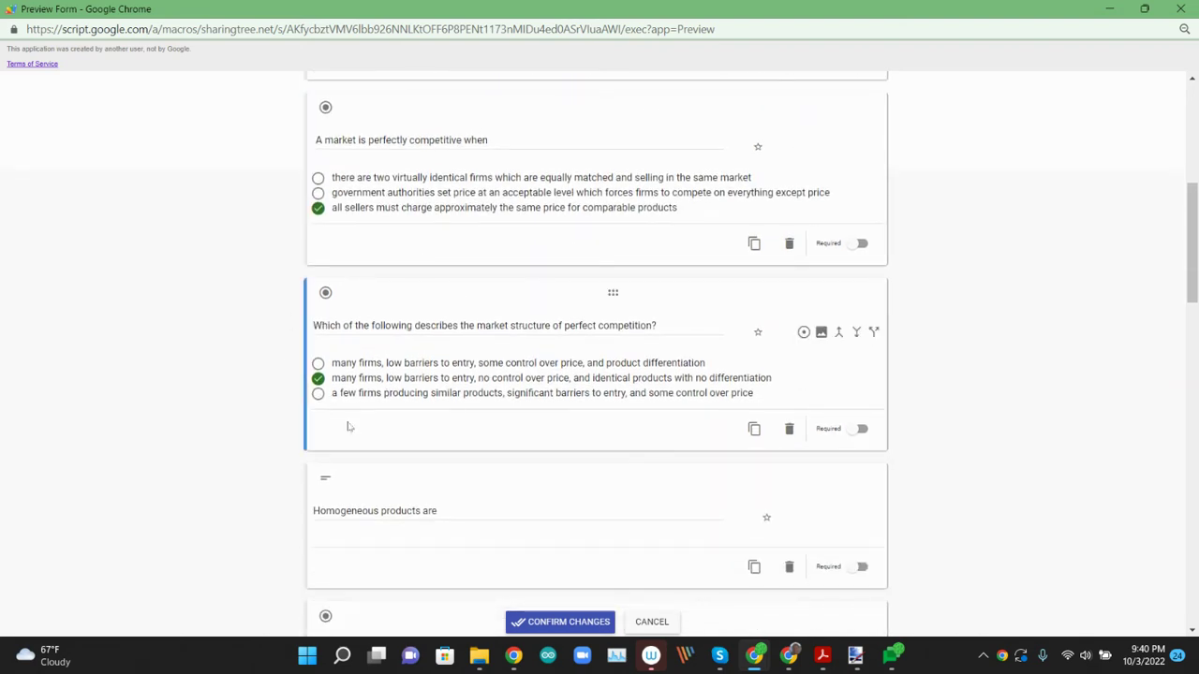
scroll(367, 426, down, 2)
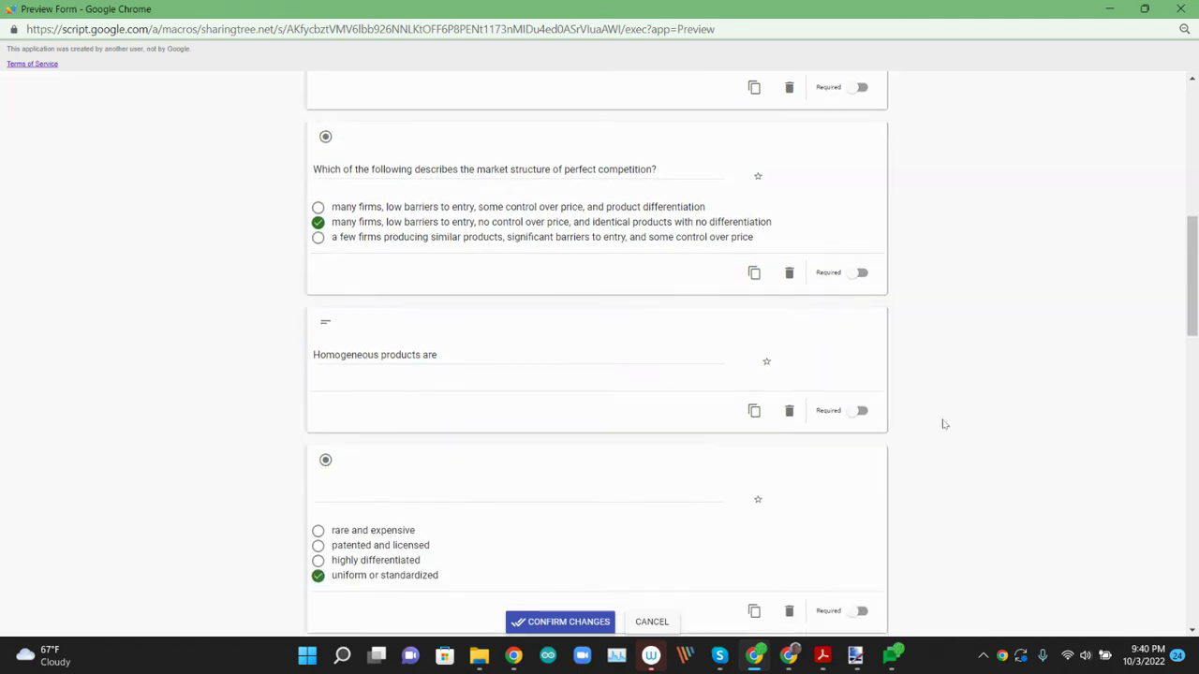
- Merge the Homogeneous products, economic model and demand curve questions with their choices
click(839, 500)
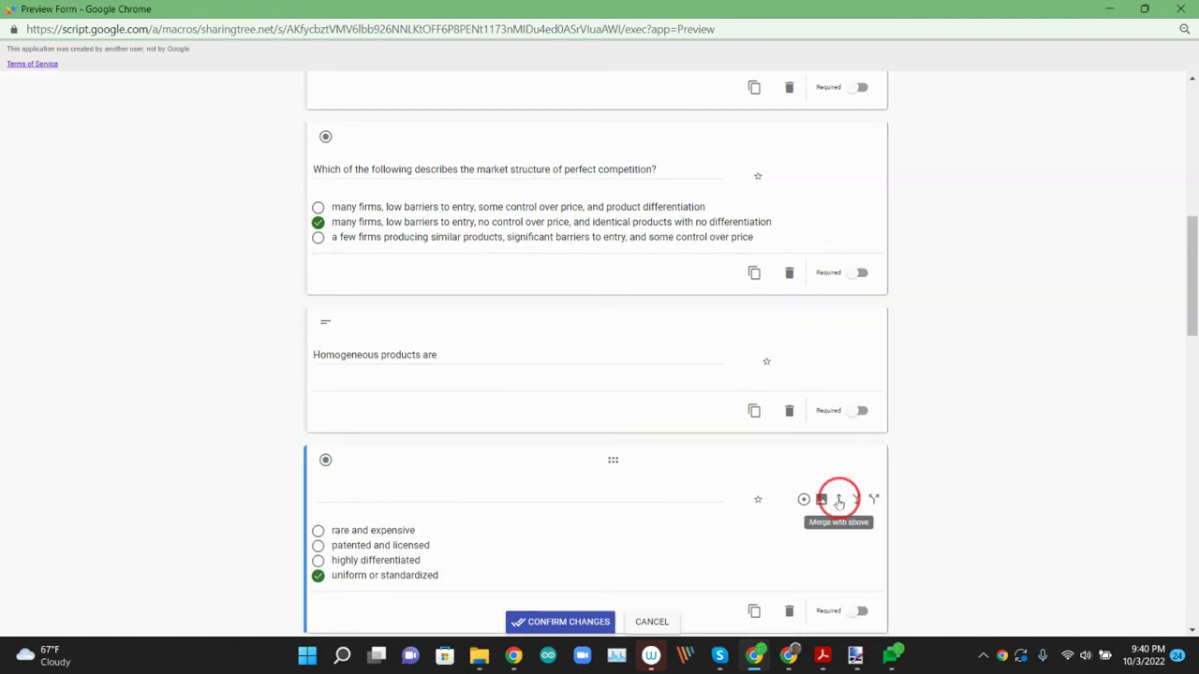
scroll(798, 501, down, 2)
scroll(798, 502, down, 1)
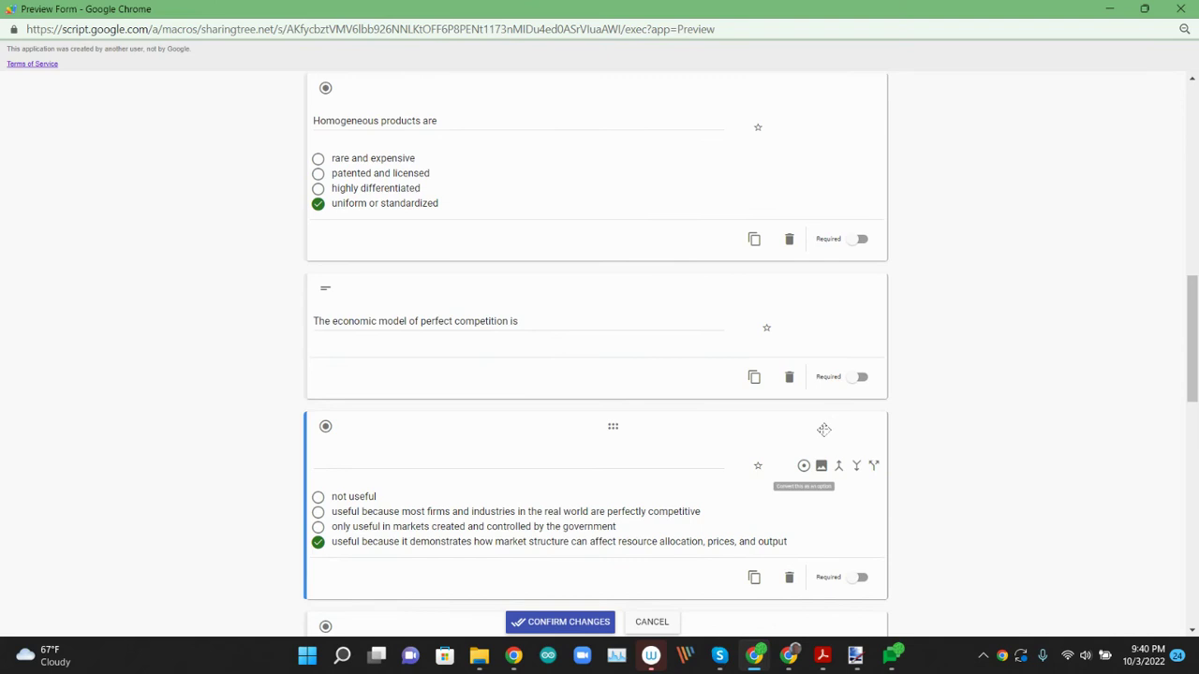
click(838, 468)
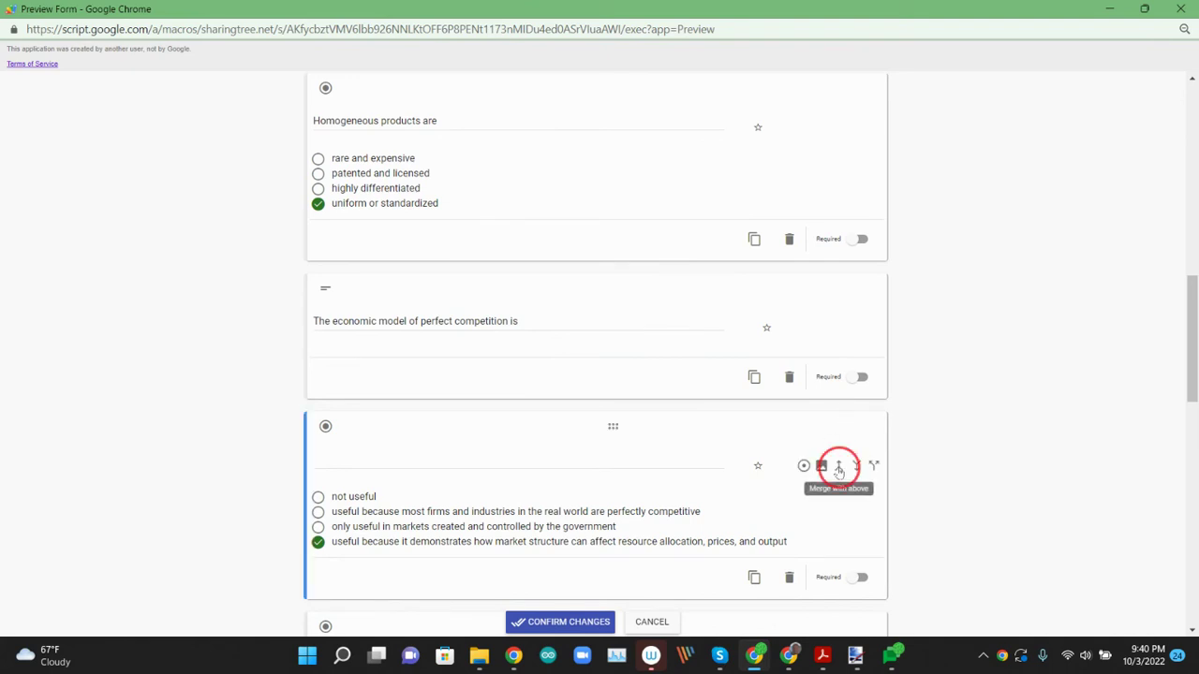
scroll(743, 462, down, 2)
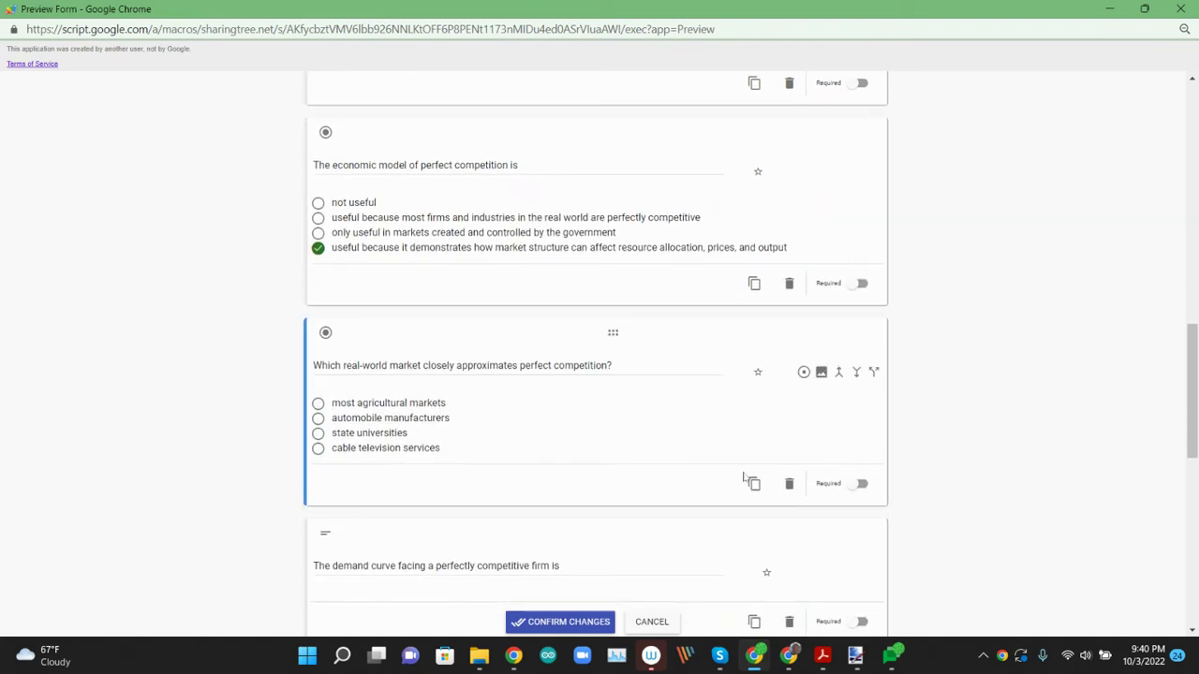
scroll(743, 478, down, 3)
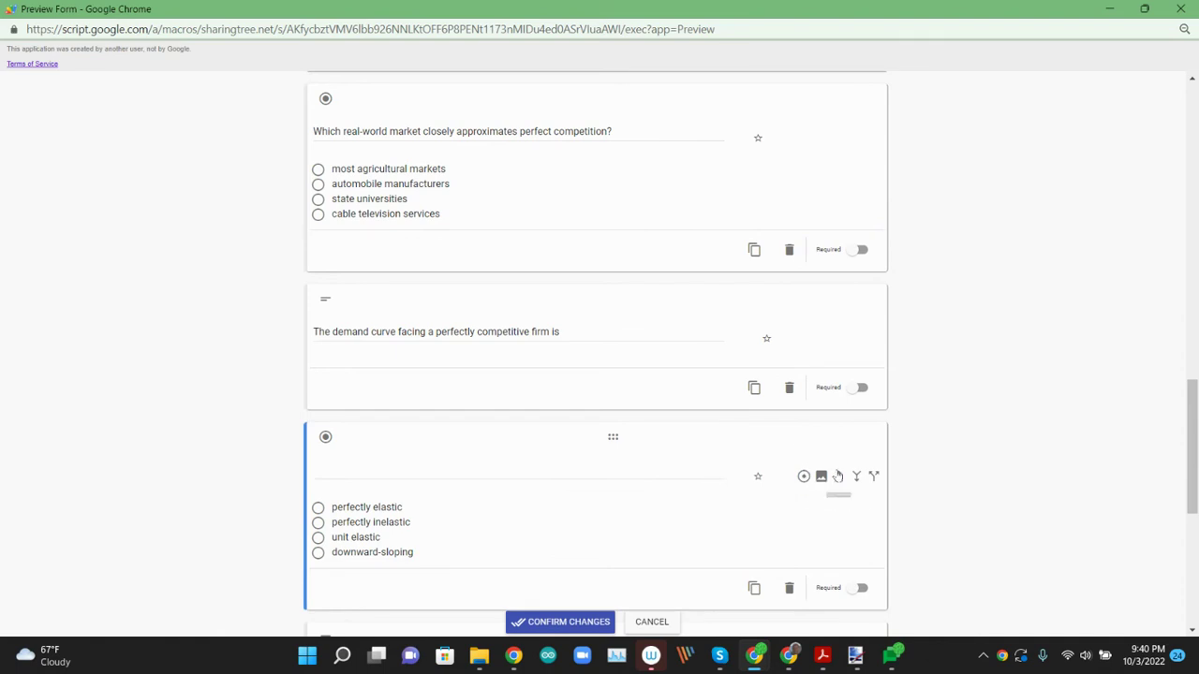
click(839, 476)
- Delete the empty question card and merge the last choices into the control question
scroll(777, 468, down, 2)
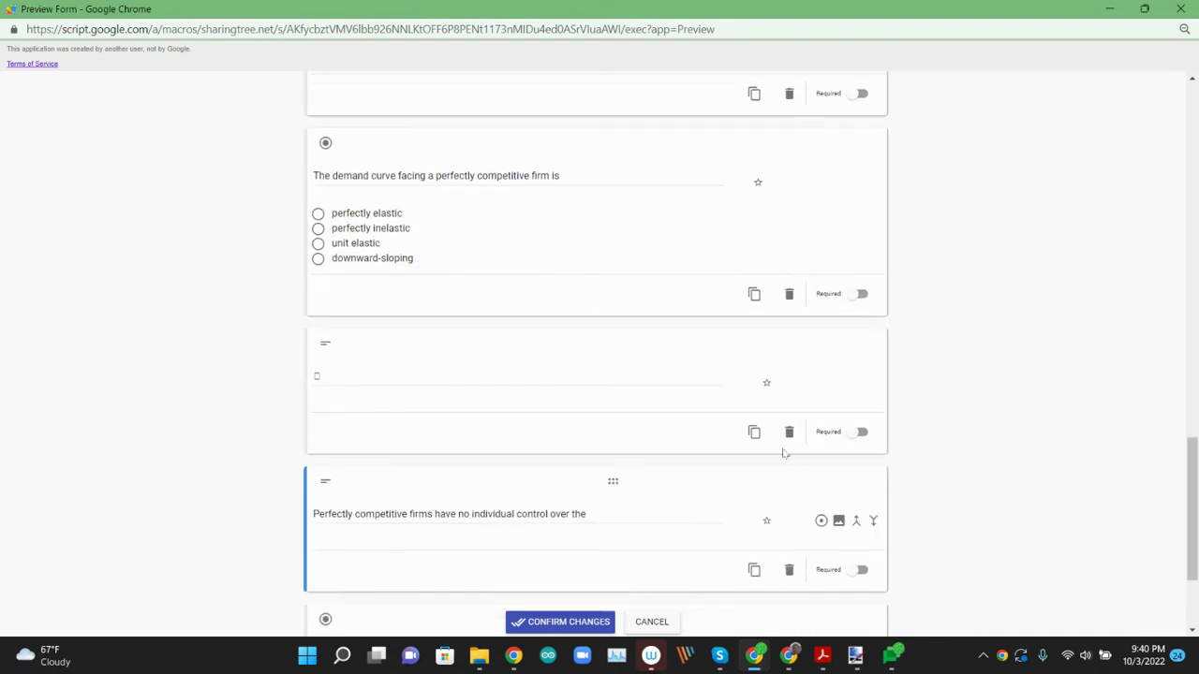
click(785, 453)
click(789, 432)
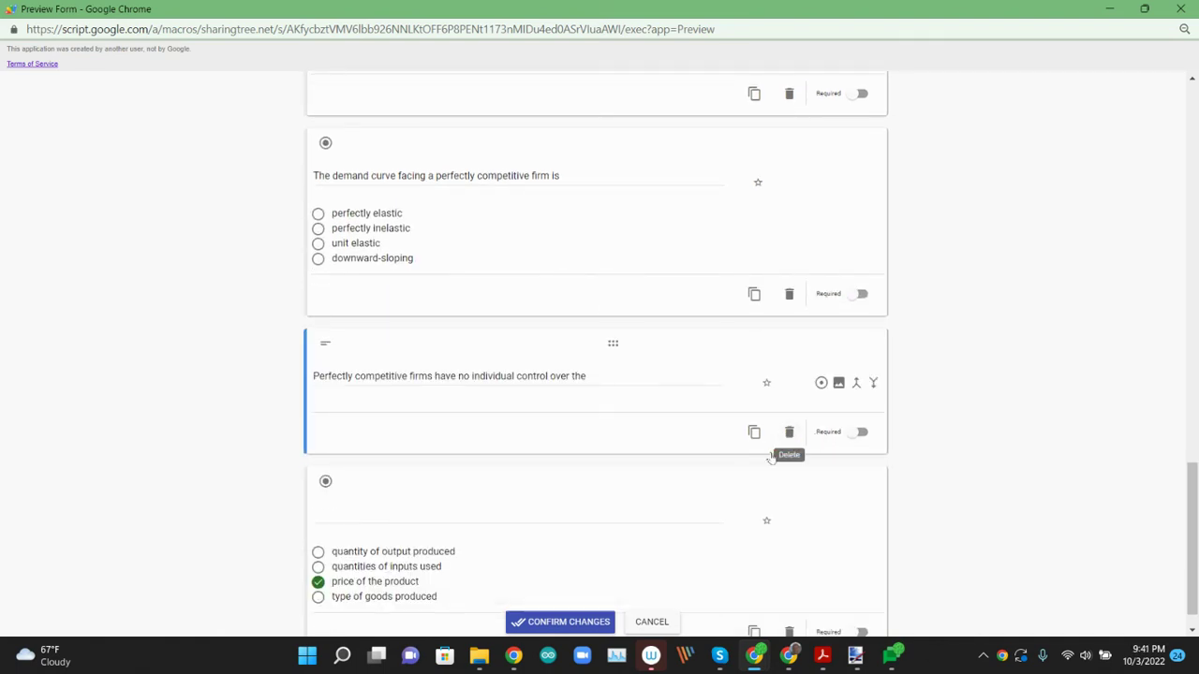
click(773, 471)
click(851, 526)
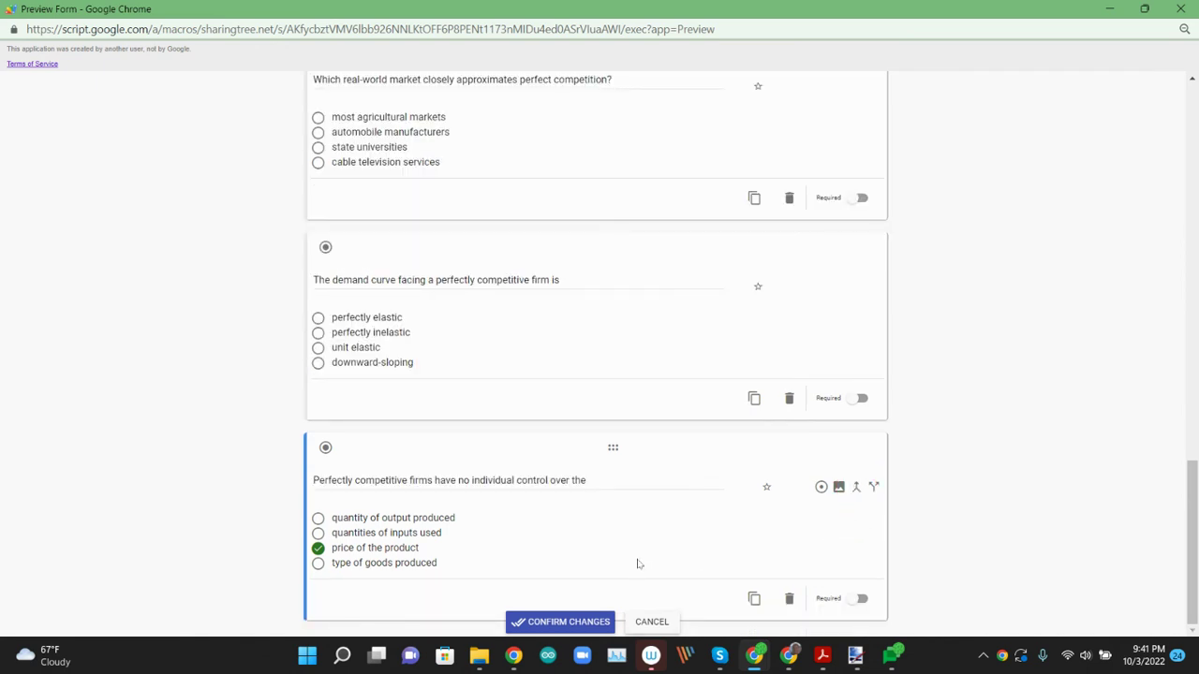
- Review the merged competitive-market, Market structure and Economic theory questions
scroll(637, 564, up, 4)
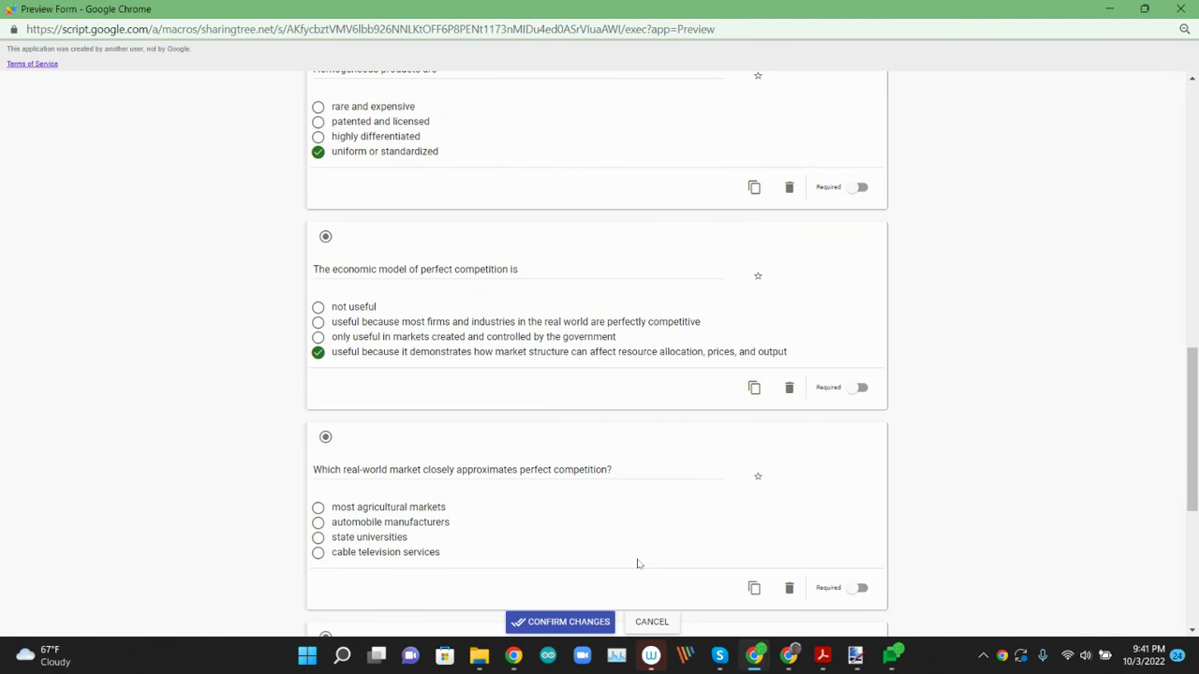
scroll(637, 564, up, 2)
scroll(637, 564, up, 4)
click(478, 225)
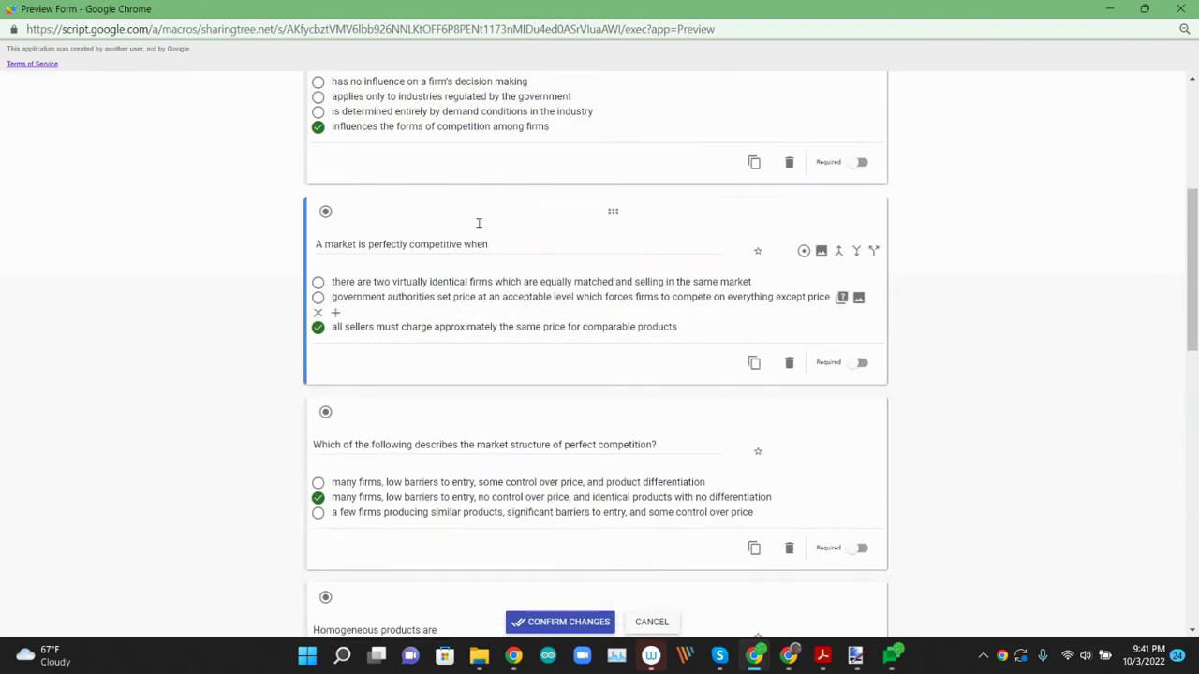
scroll(452, 294, up, 3)
click(460, 279)
scroll(460, 278, up, 1)
click(460, 278)
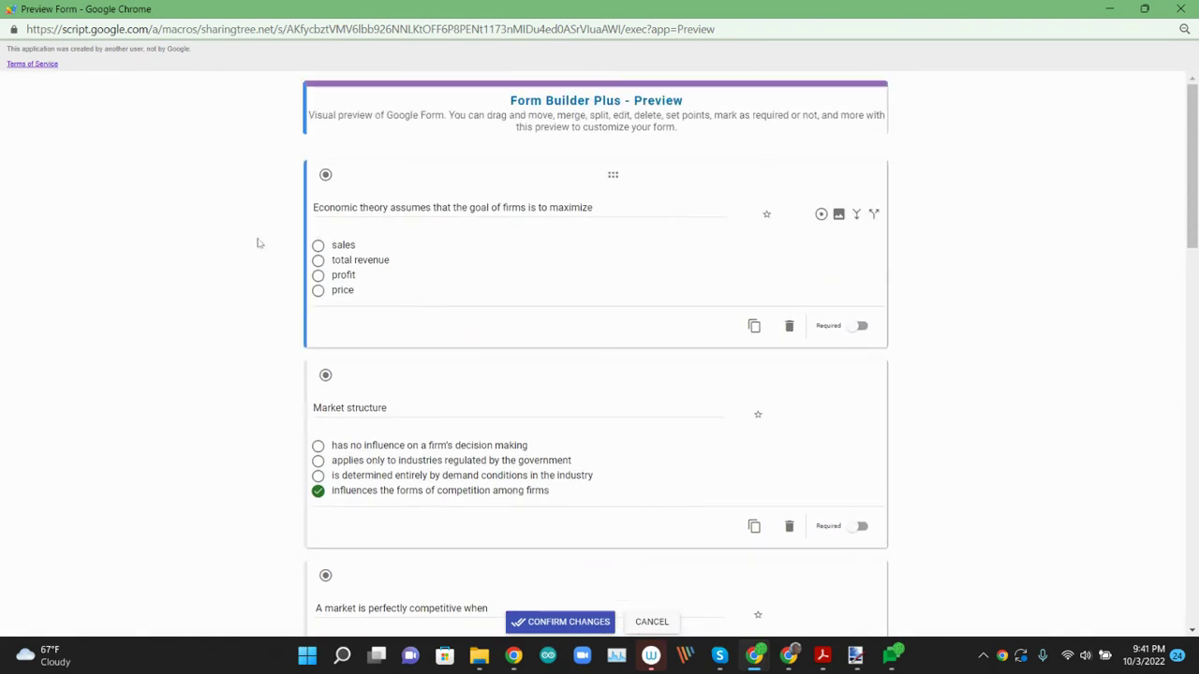
scroll(594, 356, down, 2)
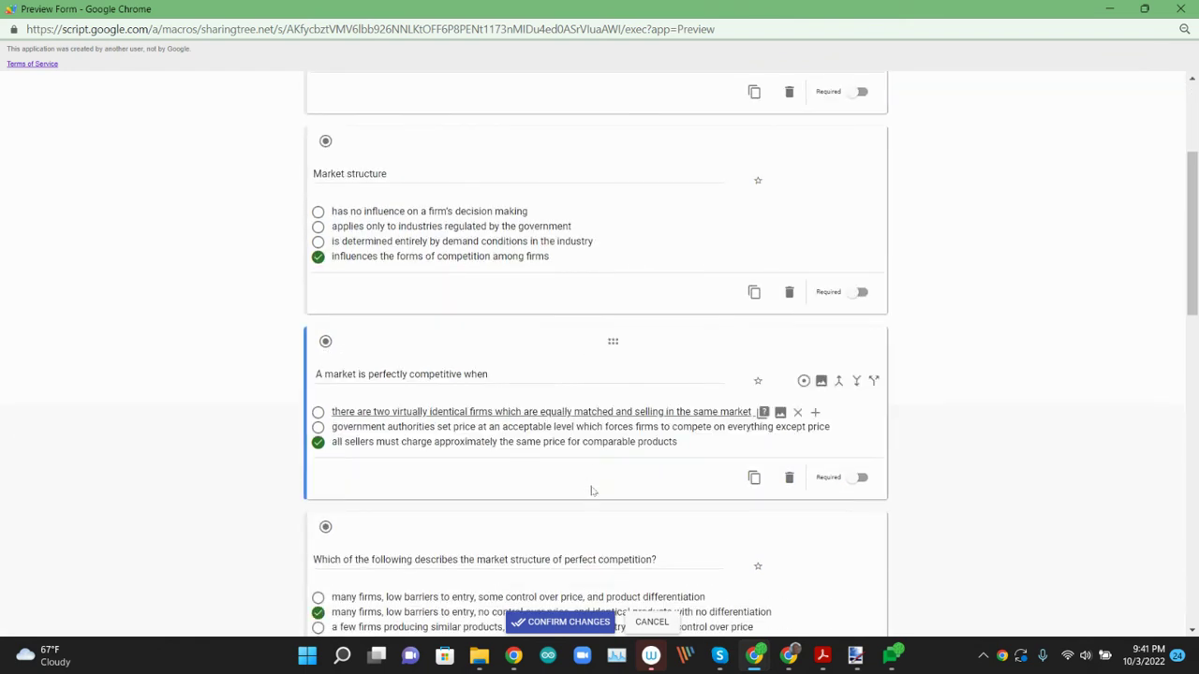
- Confirm the preview edits and start a new form, replacing the default name with 'Economics - 10 Questions'
click(558, 622)
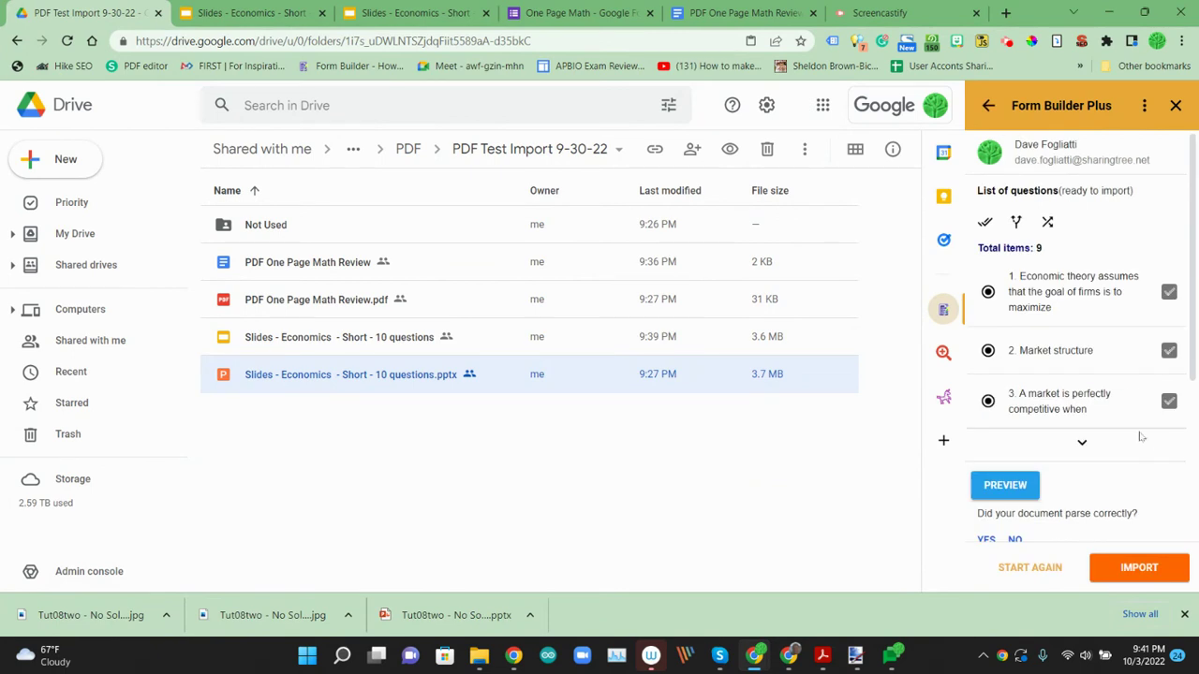
scroll(1077, 450, down, 2)
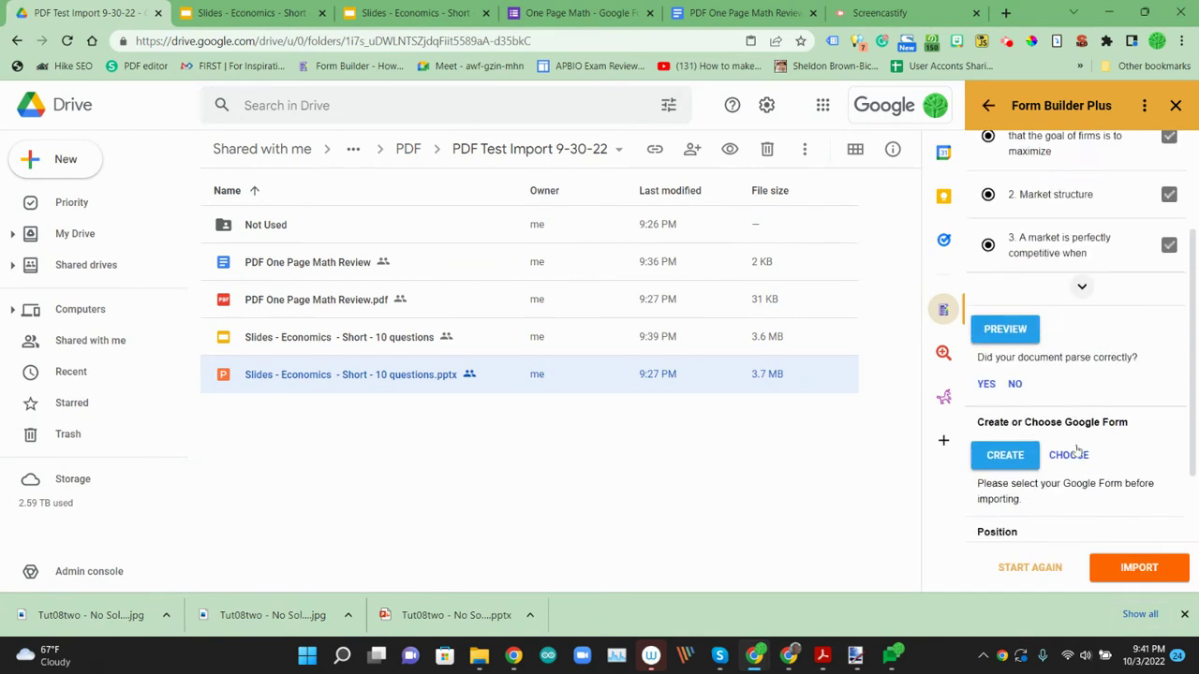
click(1023, 459)
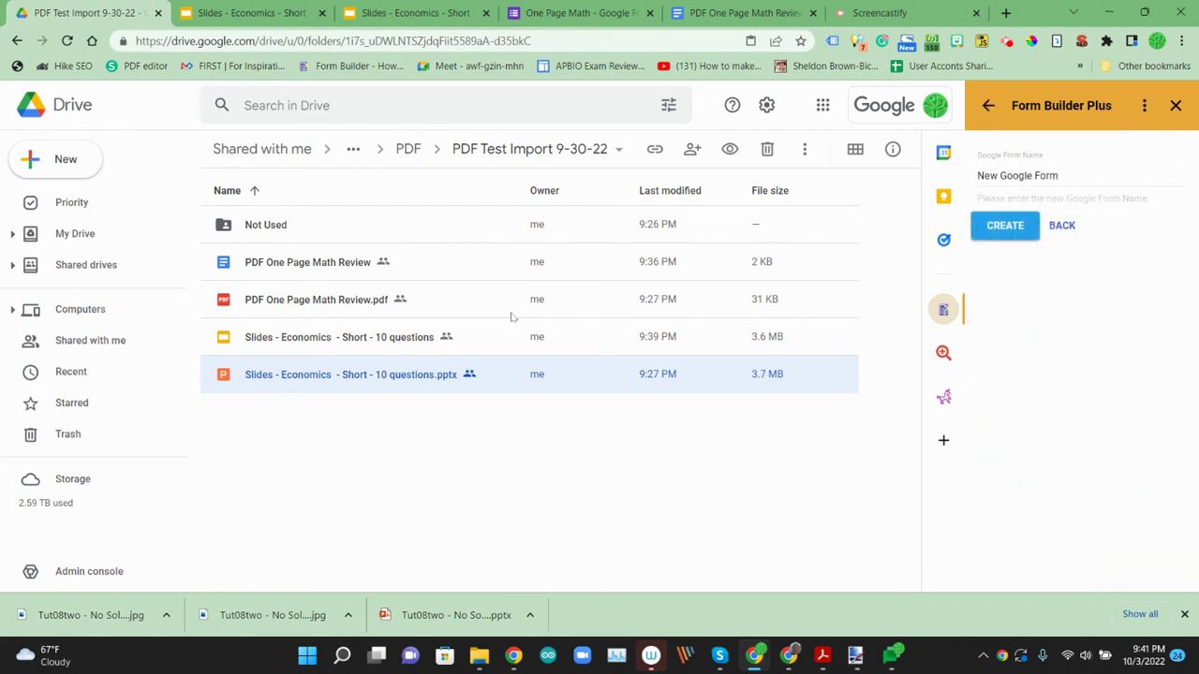
drag(1064, 175, 965, 249)
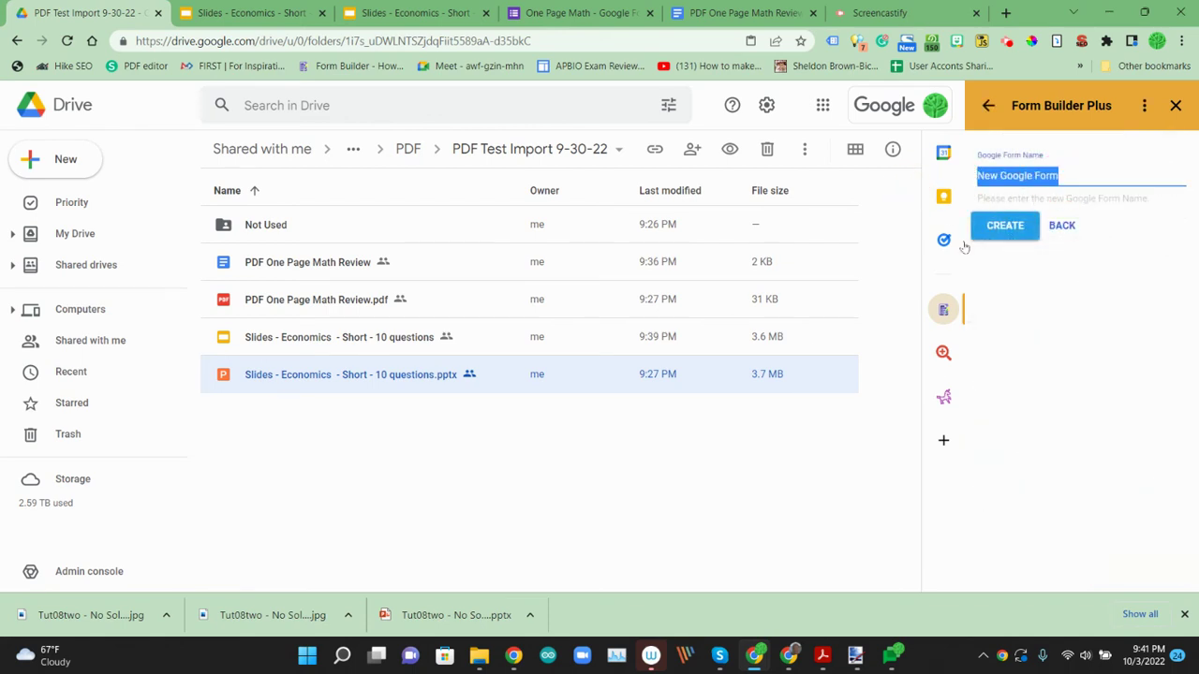
text(Econmics - 10 Questions)
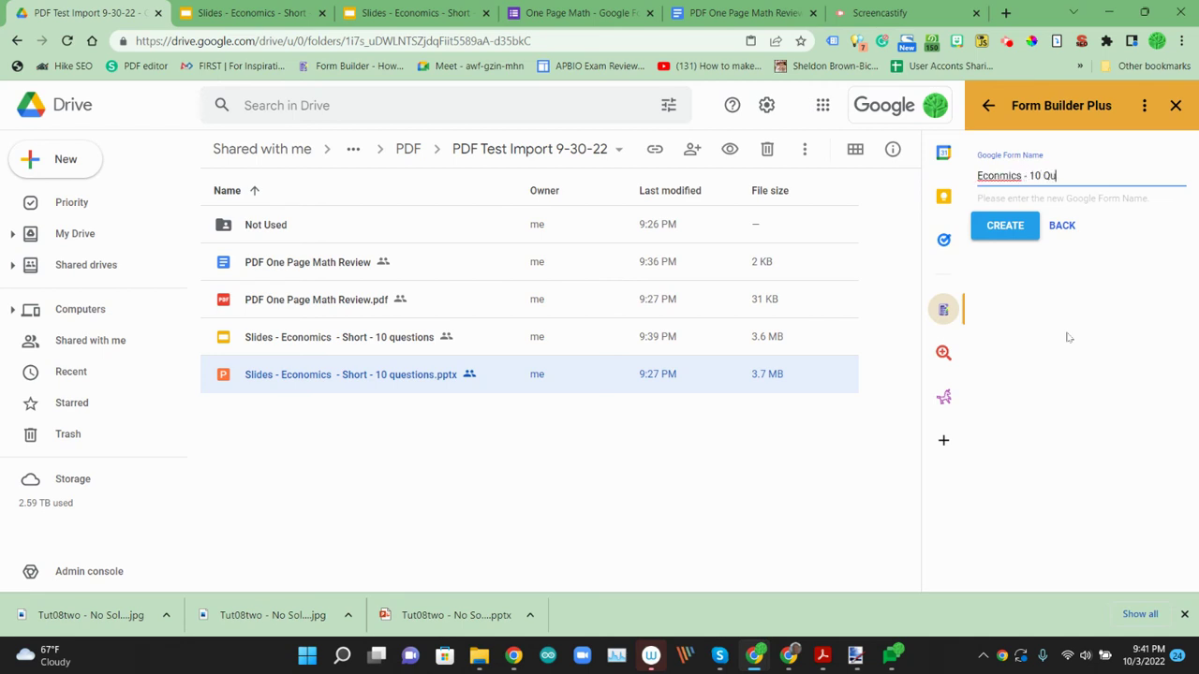
- Correct the spelling to 'Economics', create the form and import the 9 questions
right_click(996, 176)
click(886, 188)
click(1005, 230)
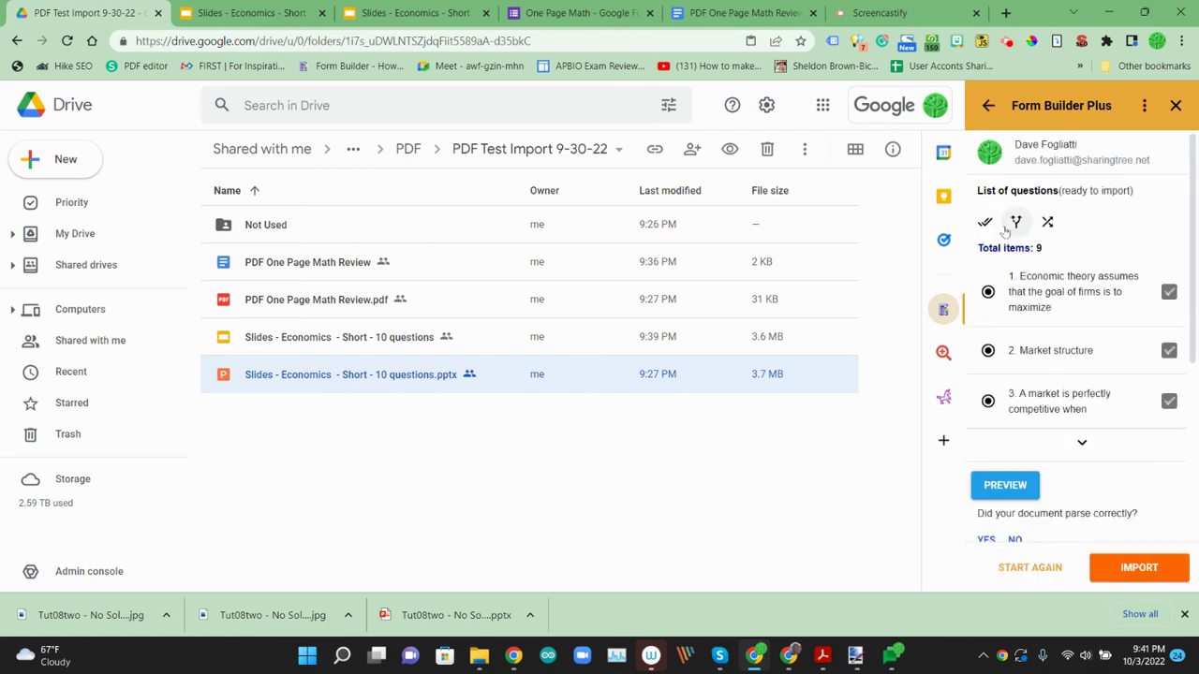
scroll(1087, 487, down, 2)
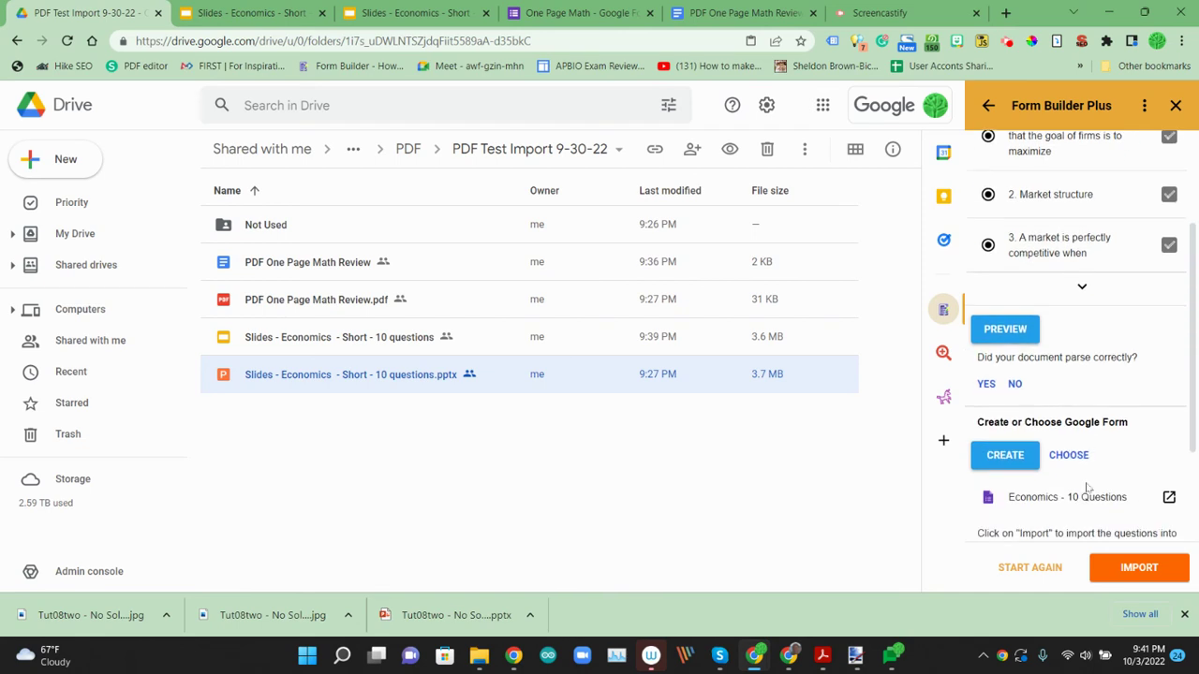
click(1137, 570)
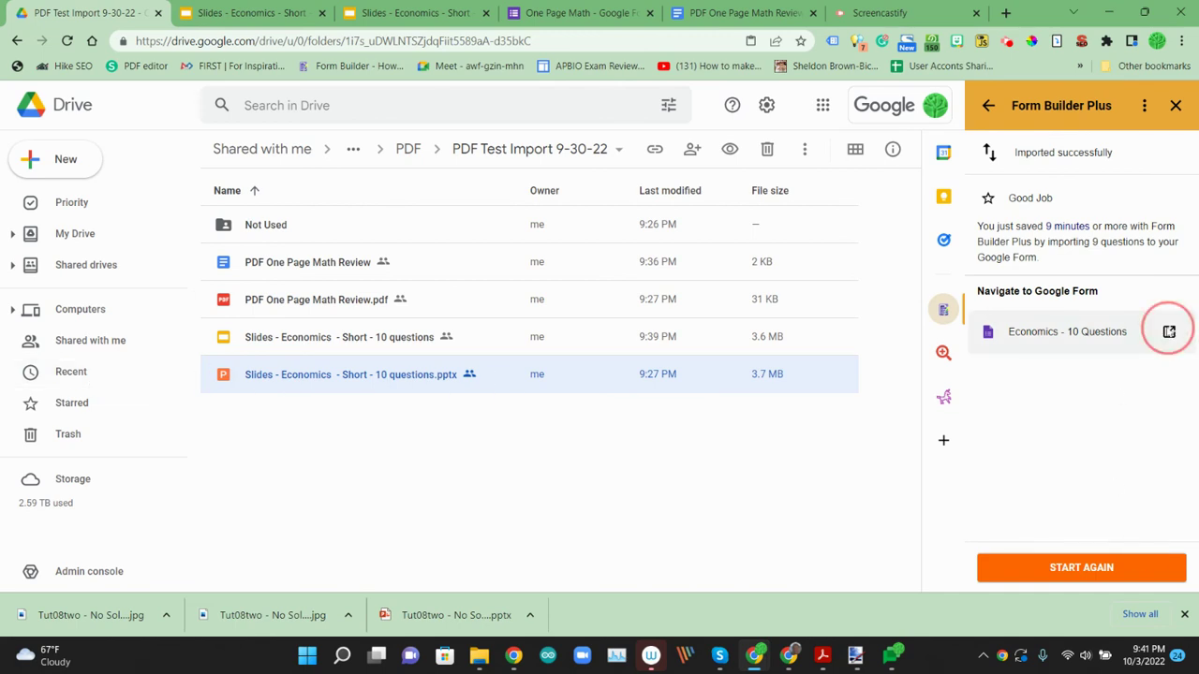
- Open the new Economics - 10 Questions form and restore the browser to a floating window
click(1169, 331)
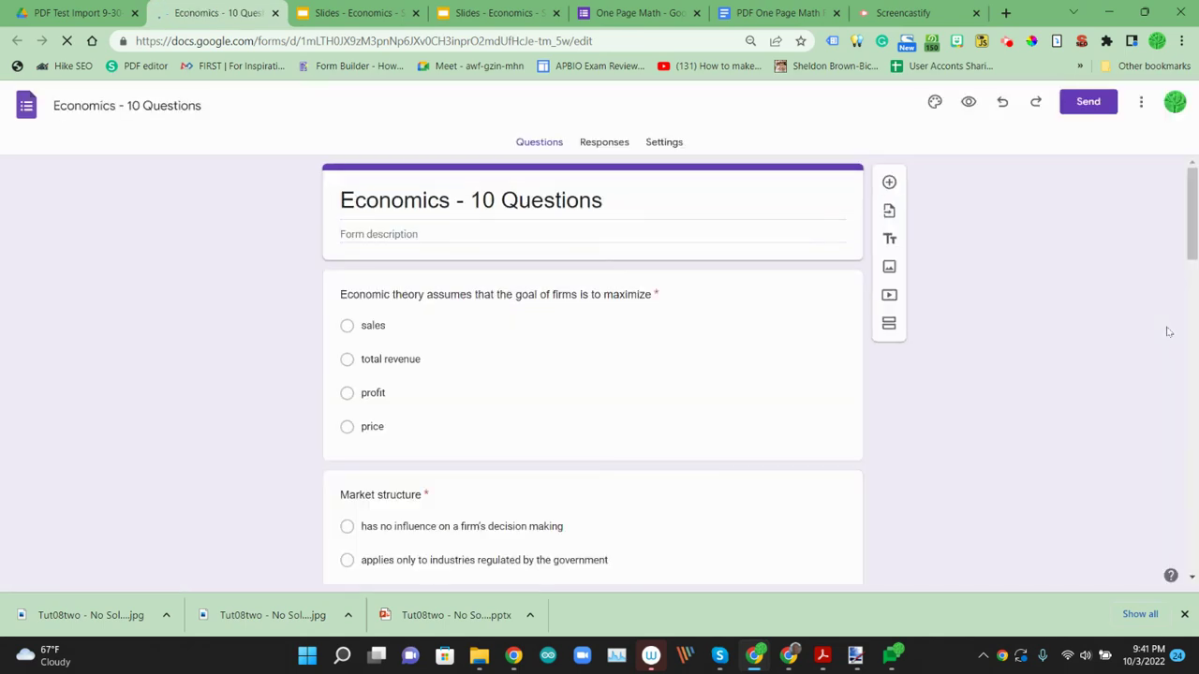
click(522, 281)
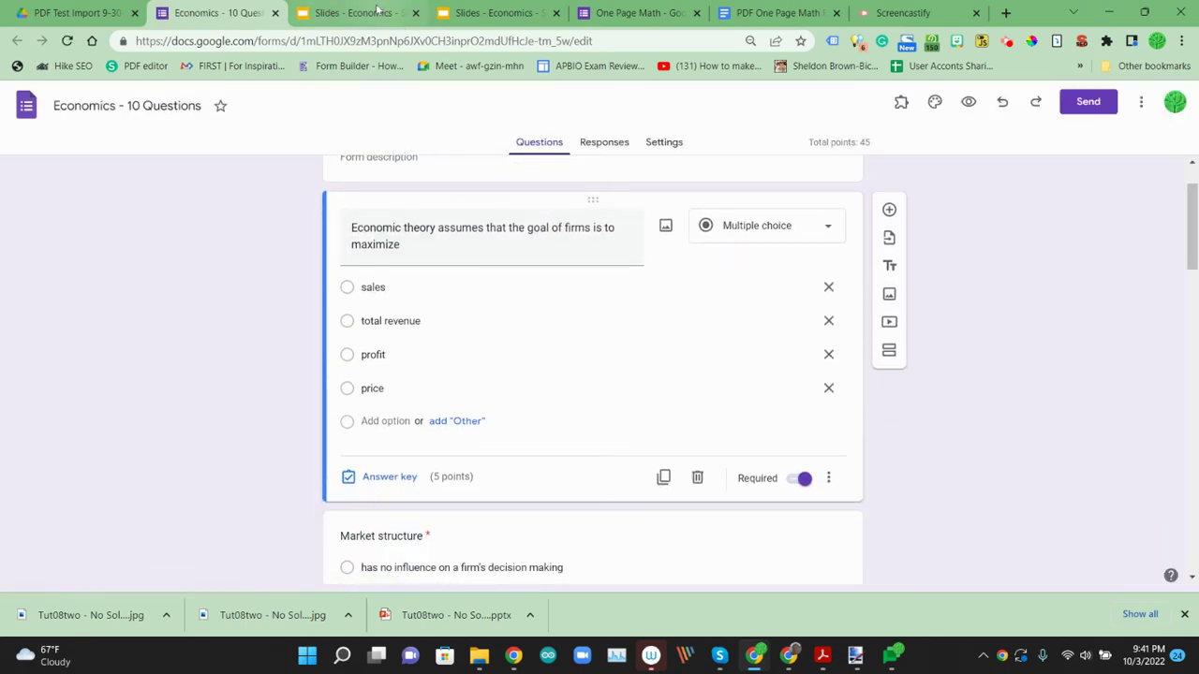
click(1145, 12)
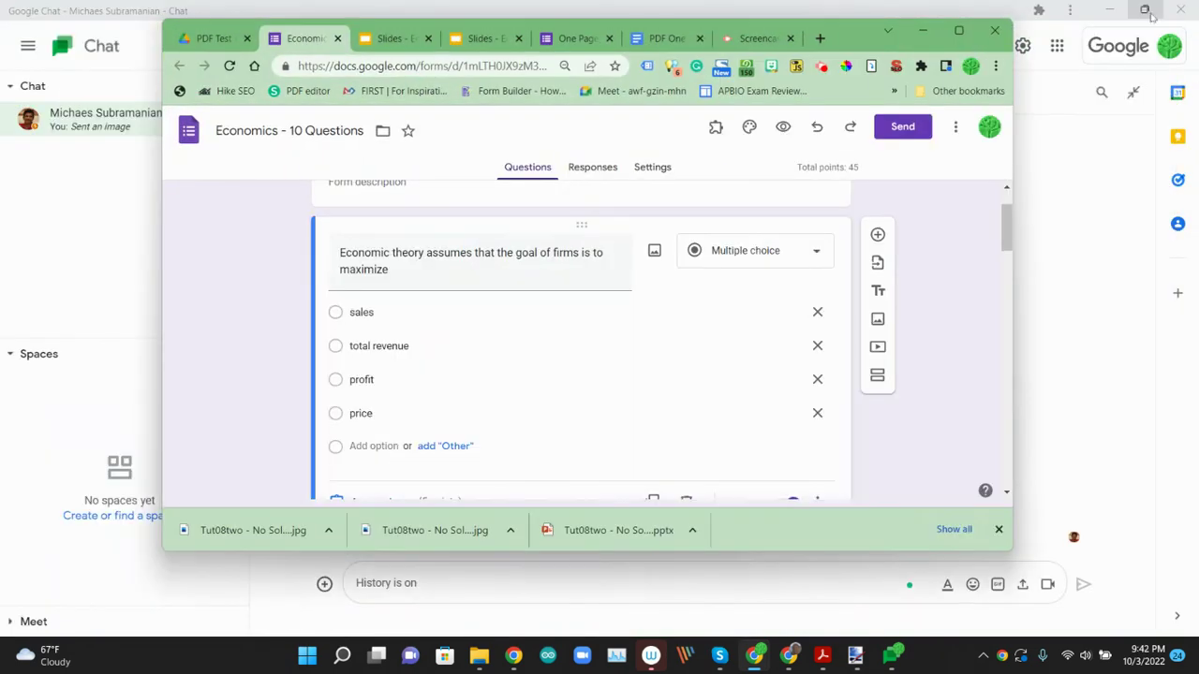
drag(737, 29, 1002, 62)
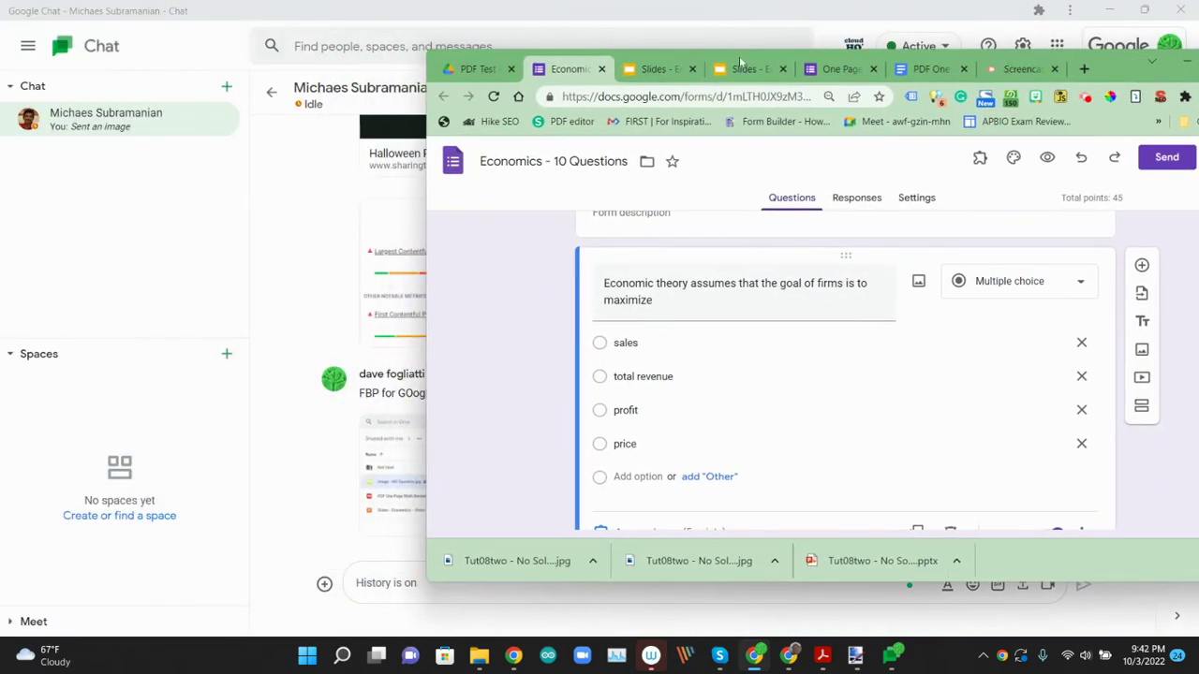
- Tile the Slides presentation beside the form's window and show slide 2
drag(740, 62, 82, 110)
drag(854, 262, 459, 263)
drag(708, 60, 792, 61)
drag(604, 52, 695, 85)
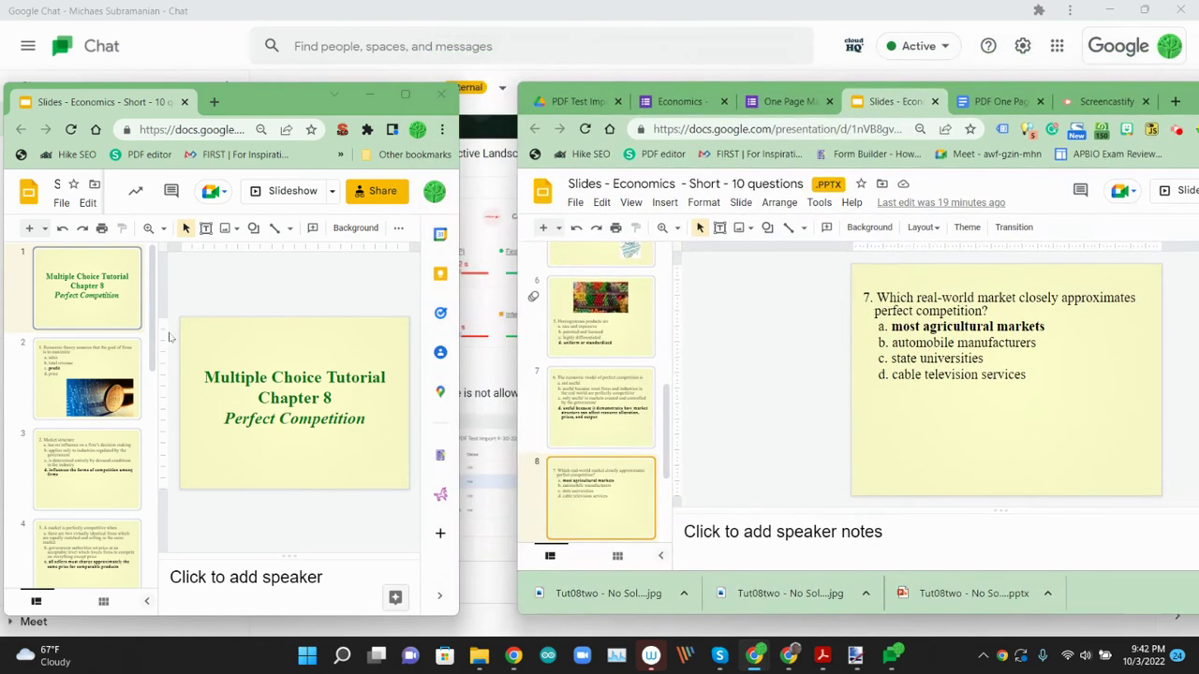
click(110, 371)
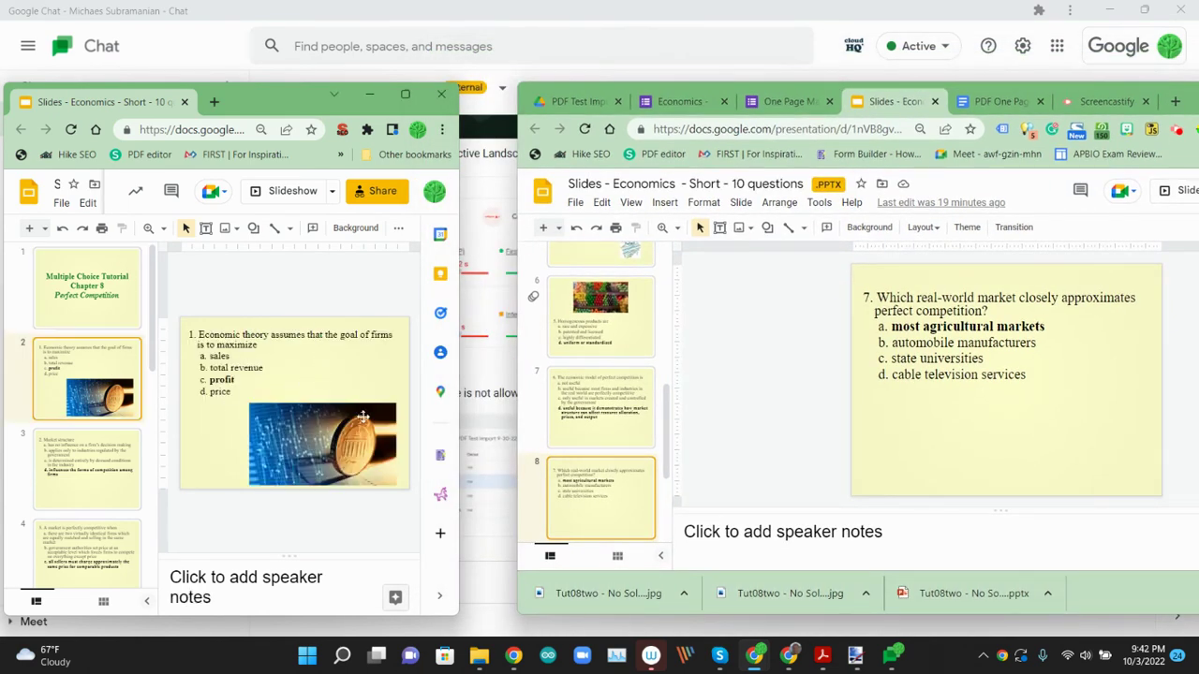
- Step through slides 2–6 alongside the form, stopping at 'Homogeneous products are'
click(681, 103)
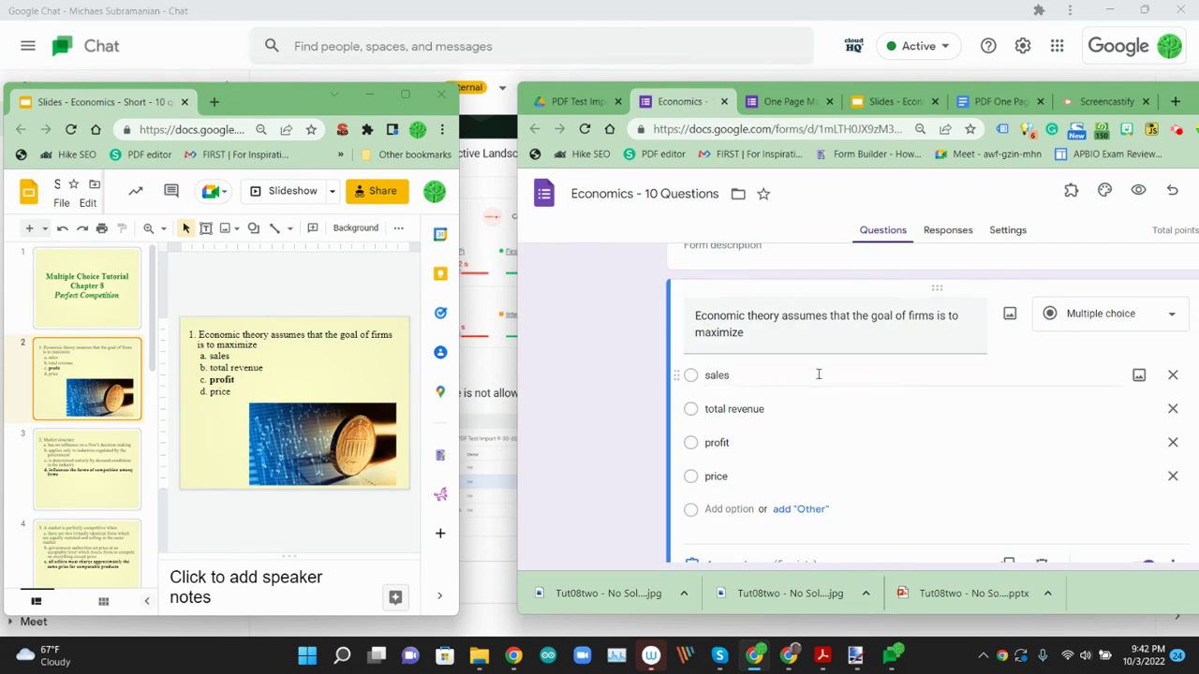
click(91, 471)
scroll(757, 428, down, 3)
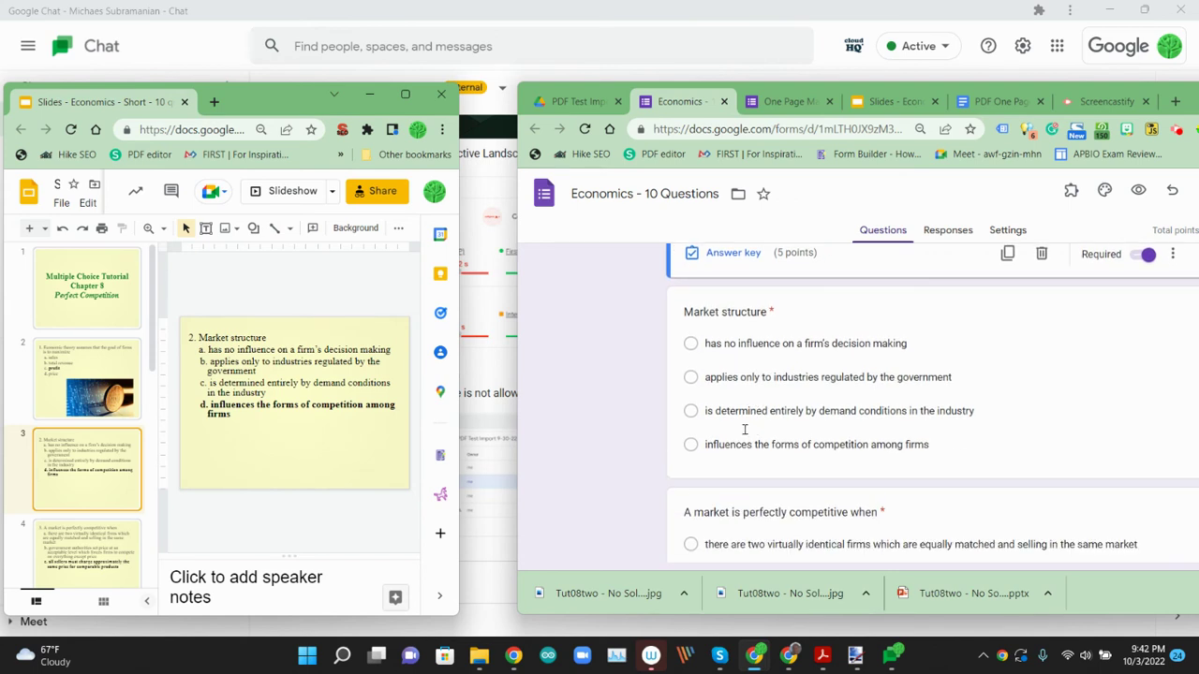
click(82, 566)
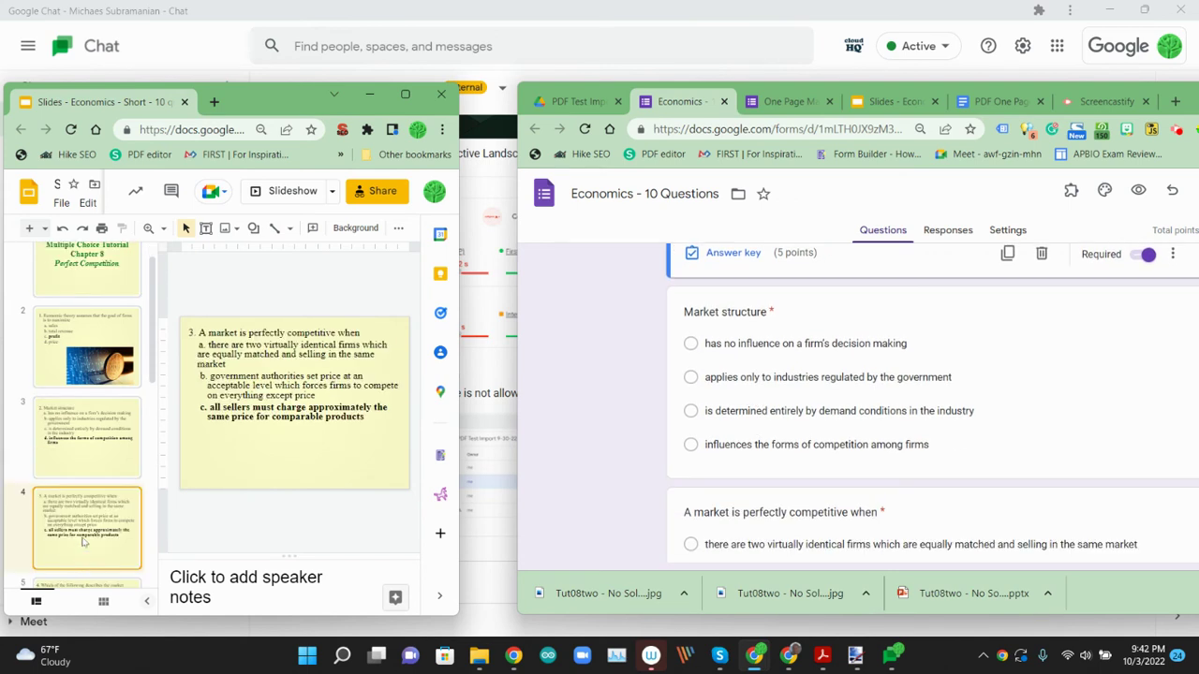
click(81, 493)
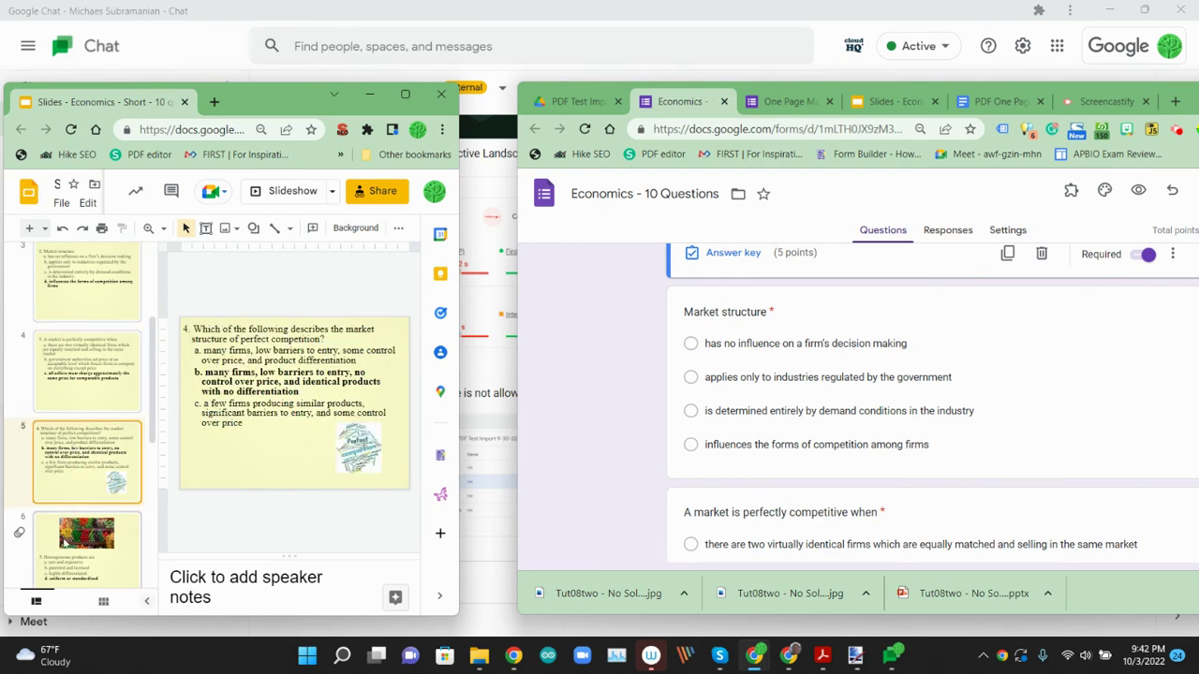
click(71, 539)
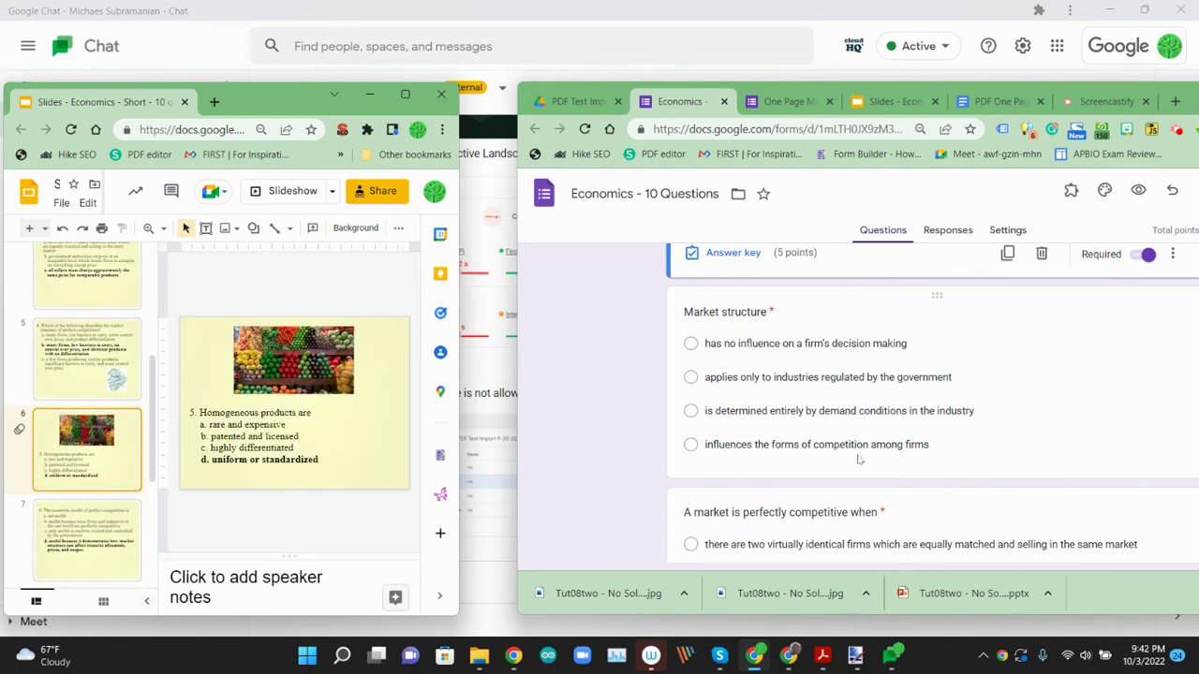
scroll(877, 461, down, 3)
scroll(878, 461, down, 2)
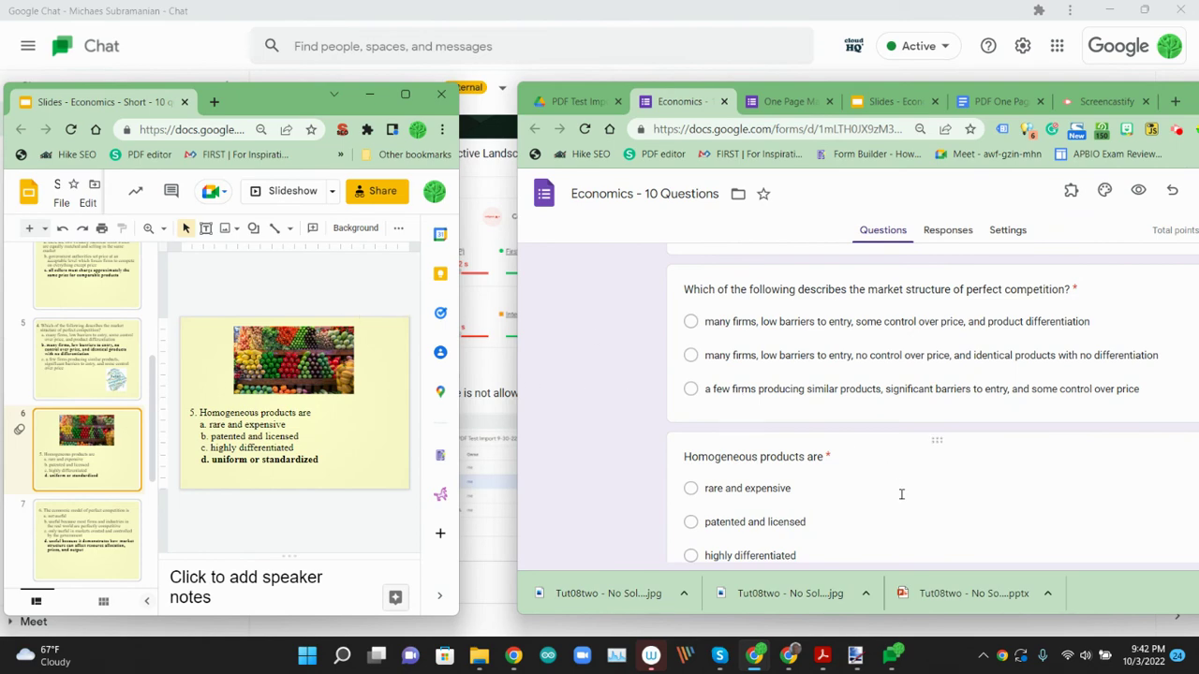
scroll(901, 494, down, 1)
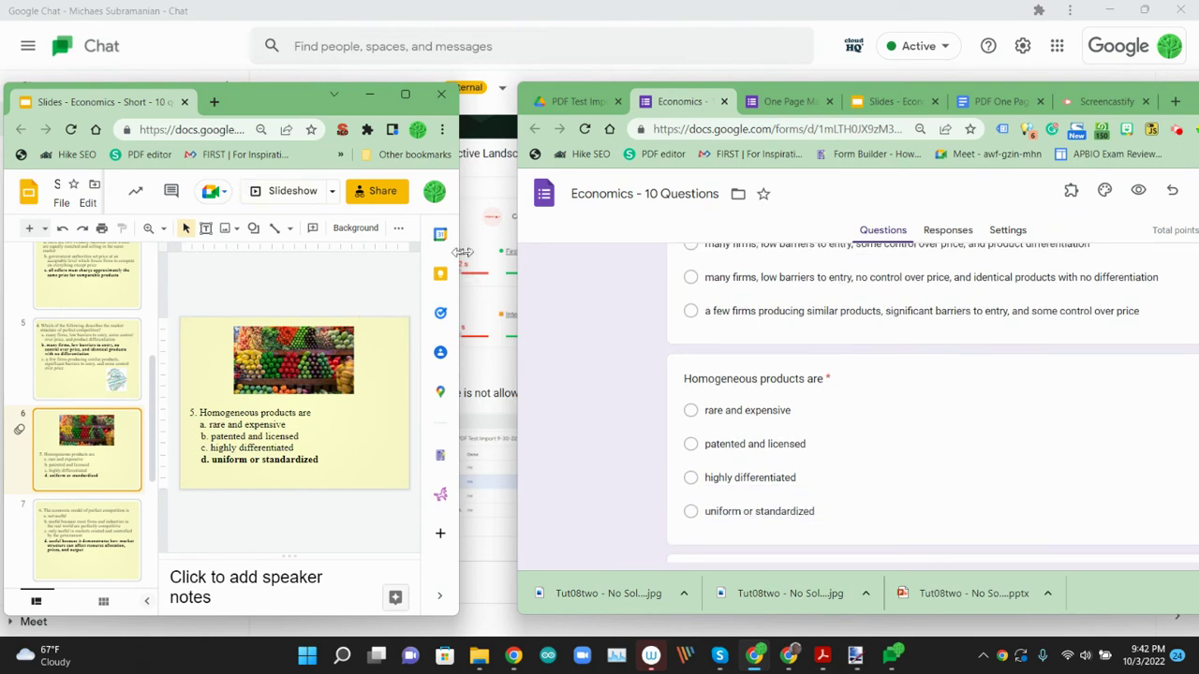
drag(459, 255, 666, 270)
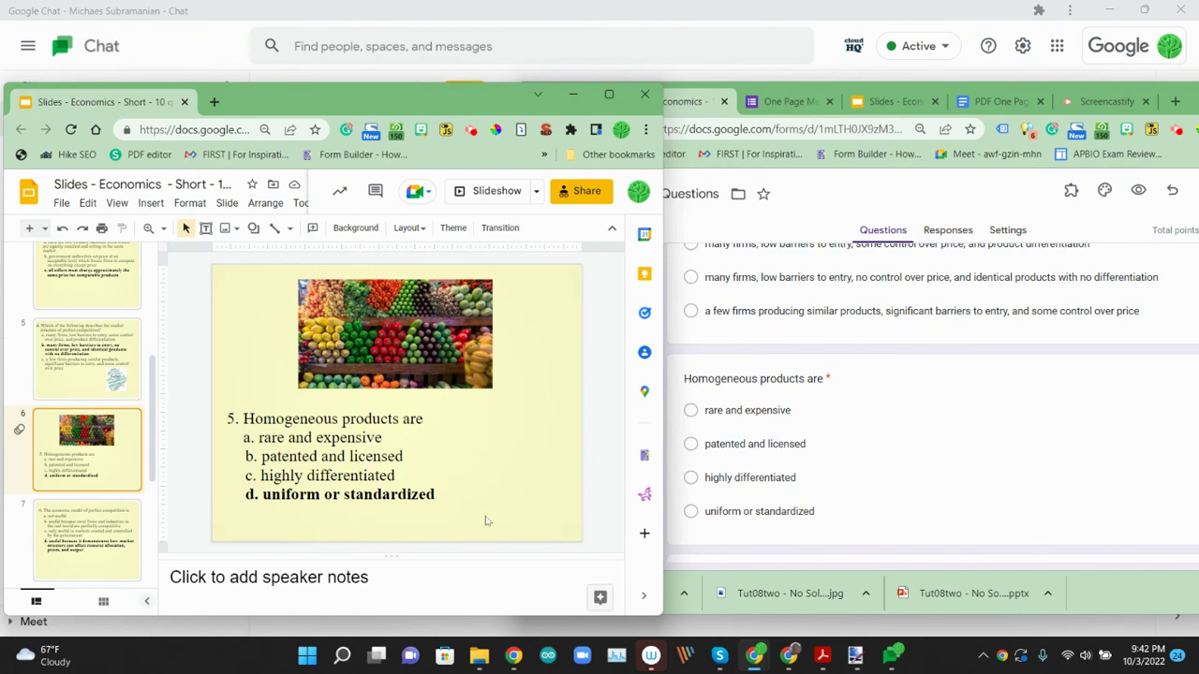
- Verify the Homogeneous products answer key marks 'uniform or standardized' correct
click(940, 431)
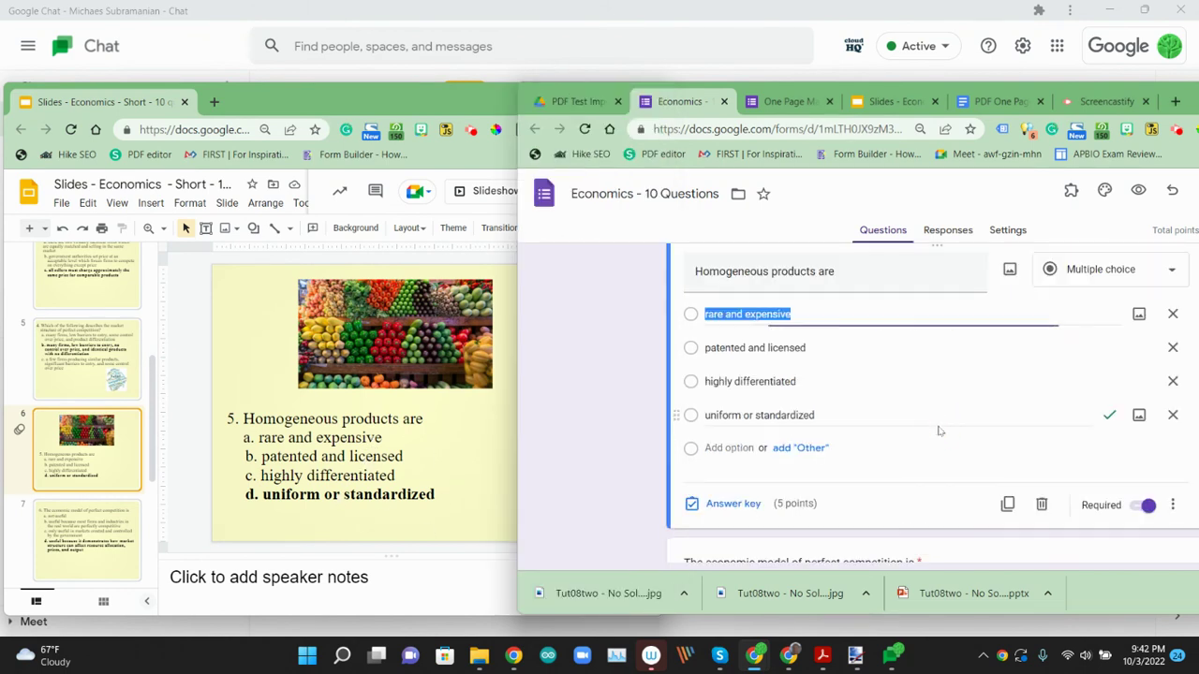
click(735, 504)
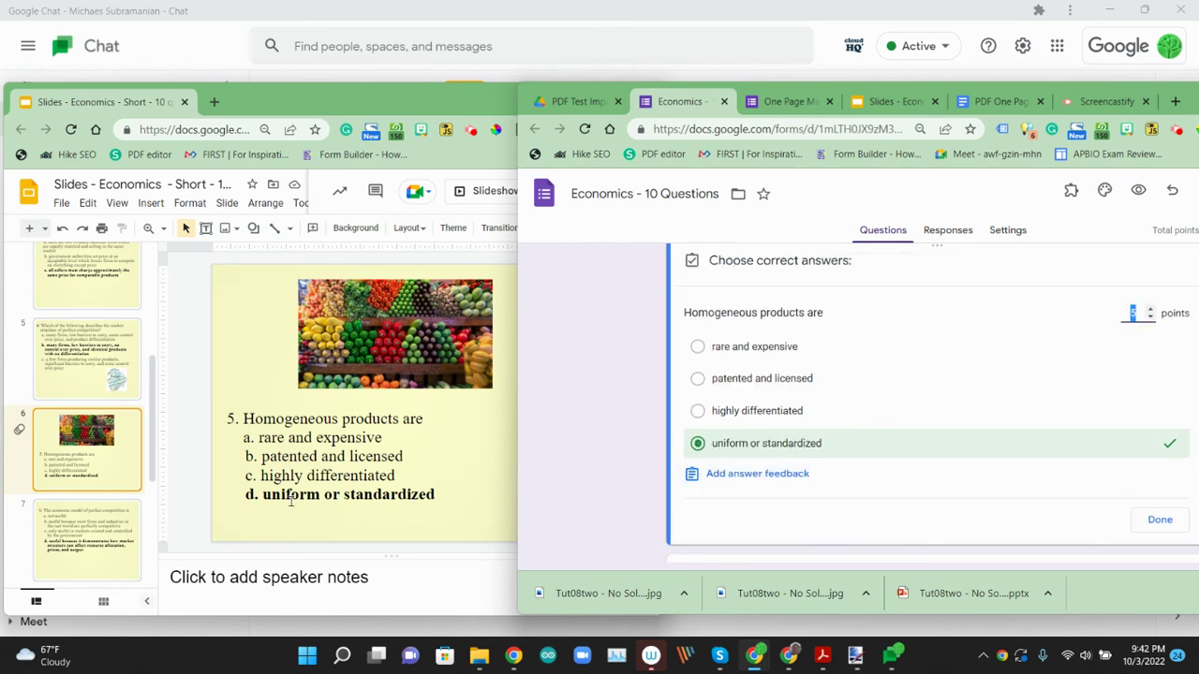
click(1162, 521)
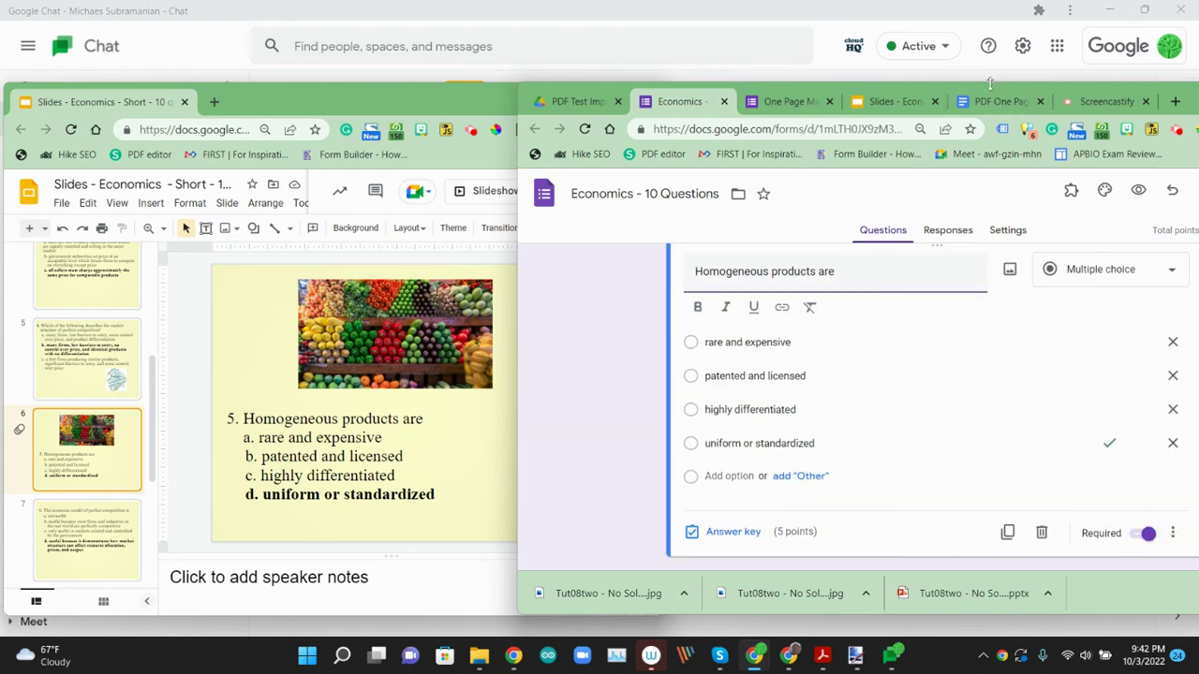
- Minimize the Economics form and bring back the PDF Test Import folder showing the 9-question summary
drag(388, 95, 309, 225)
drag(787, 101, 609, 92)
click(688, 99)
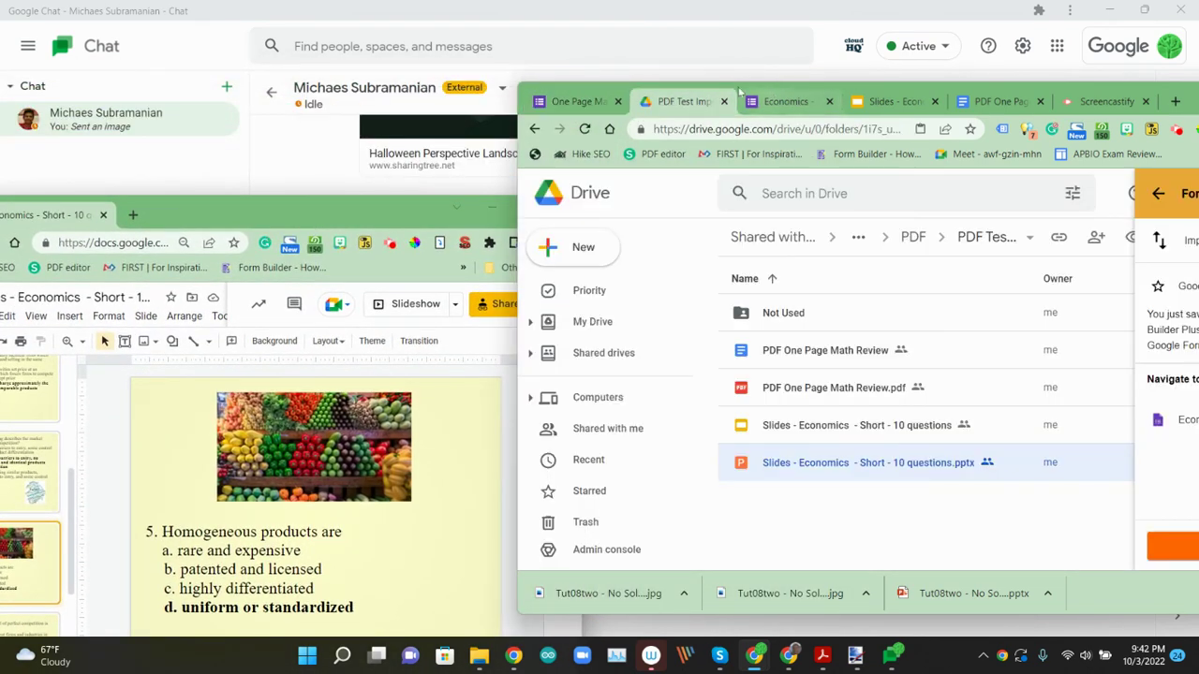
drag(739, 90, 344, 78)
click(789, 79)
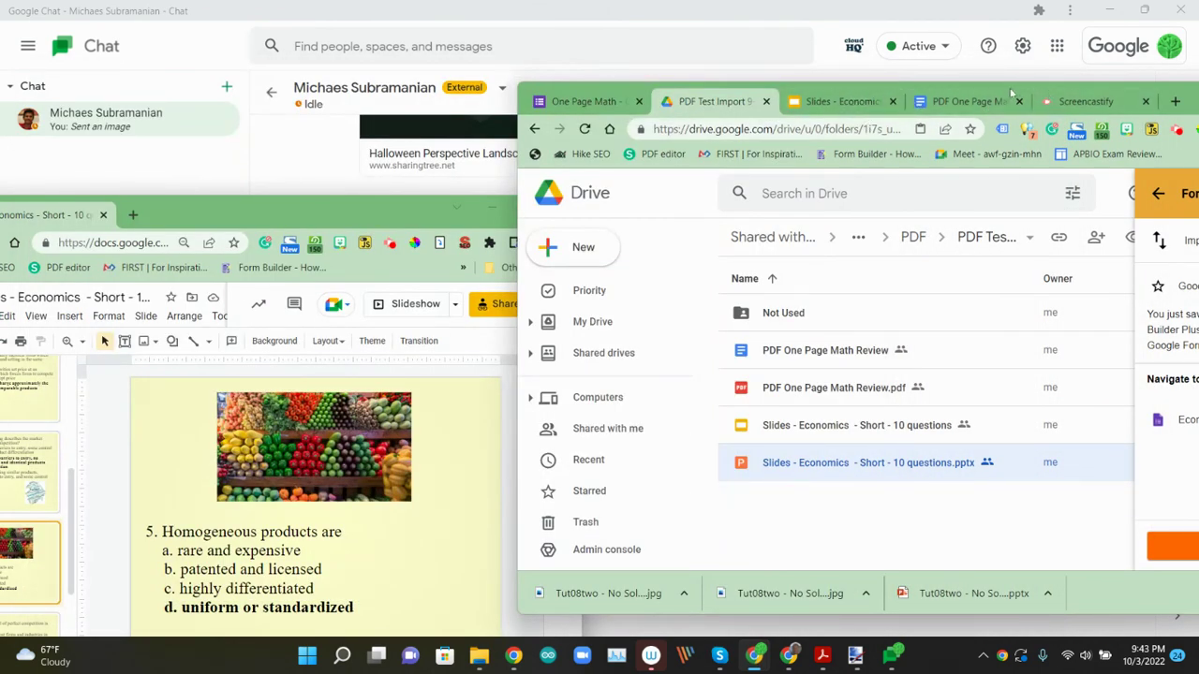
drag(951, 94, 477, 101)
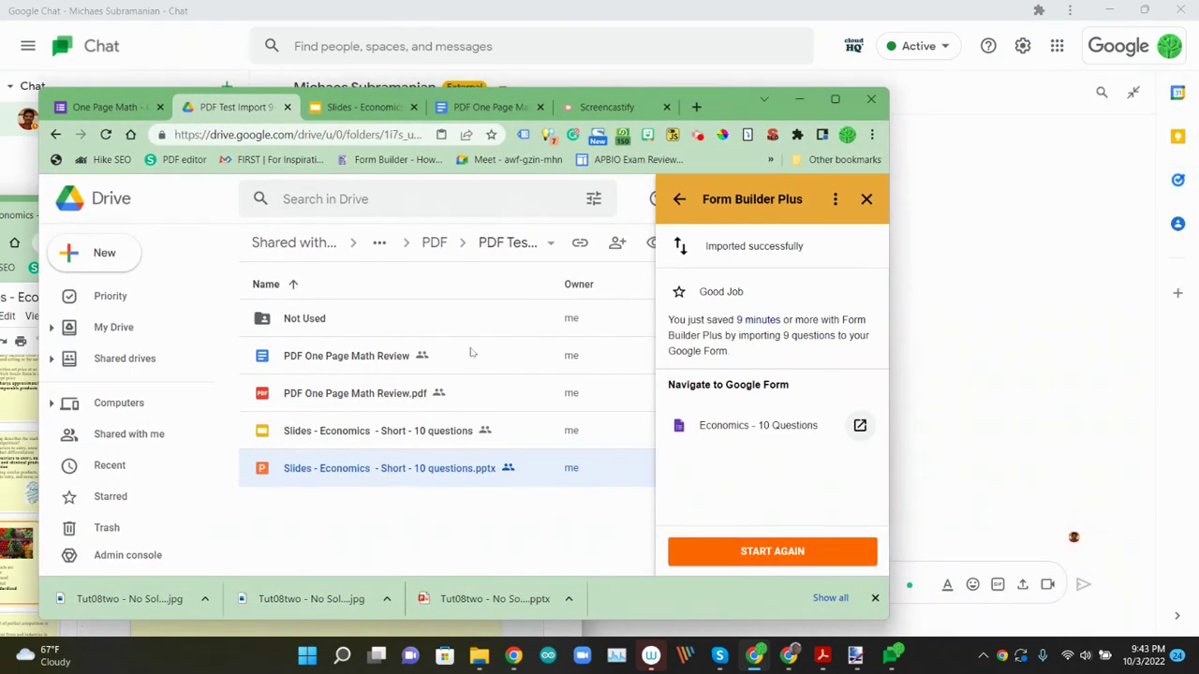